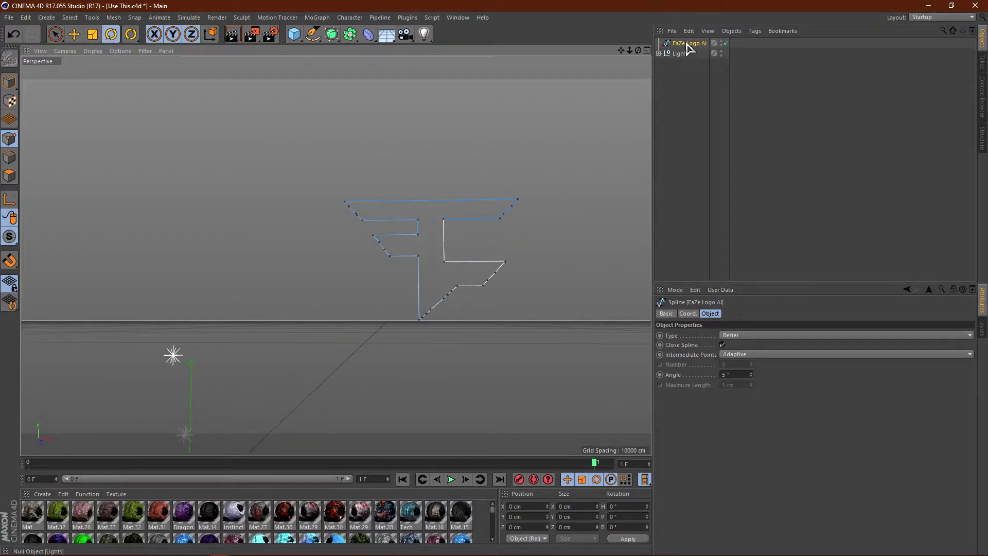
- Add an Extrude object and nest the FaZe Logo Ai spline under it to turn the logo into solid geometry
{"action": "left_click", "coordinate": [332, 38]}
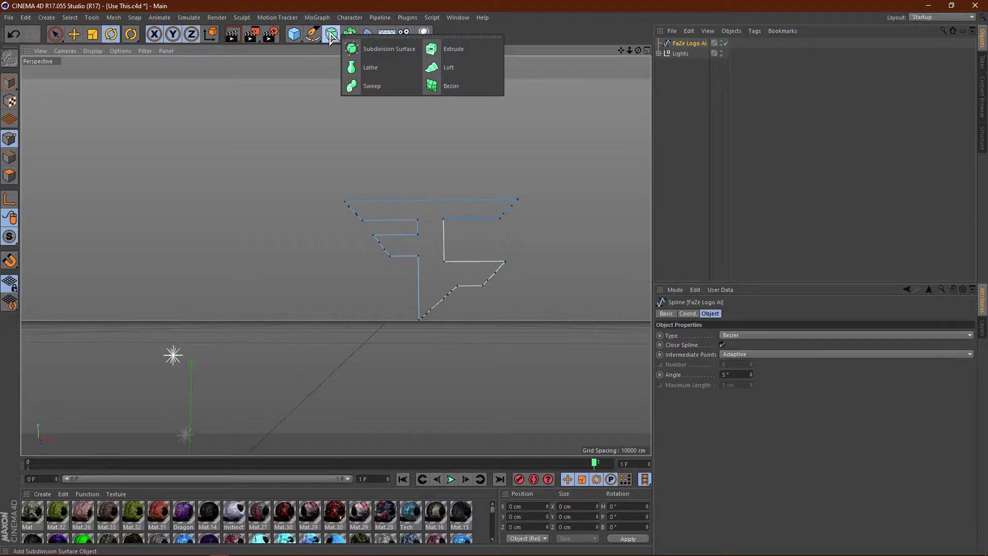
{"action": "left_click", "coordinate": [448, 49]}
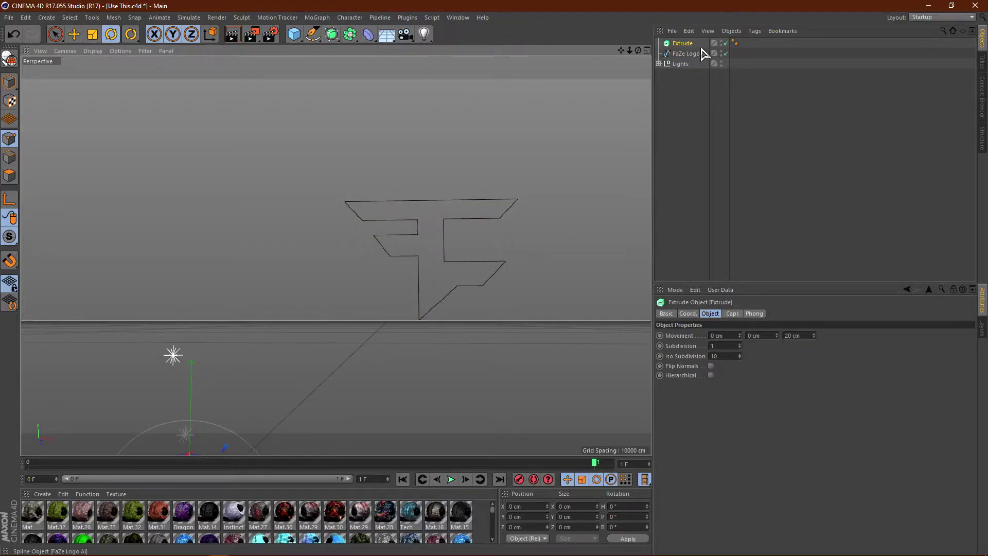
{"action": "left_click_drag", "start_coordinate": [687, 55], "coordinate": [689, 45]}
{"action": "left_click", "coordinate": [659, 44]}
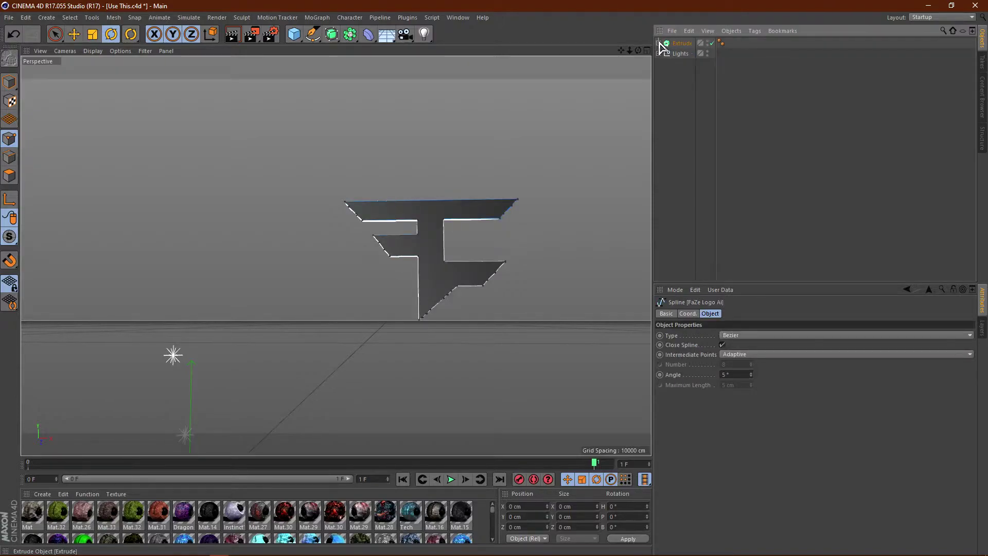
{"action": "left_click", "coordinate": [678, 45]}
{"action": "scroll", "coordinate": [541, 220], "scroll_direction": "down", "scroll_amount": 5}
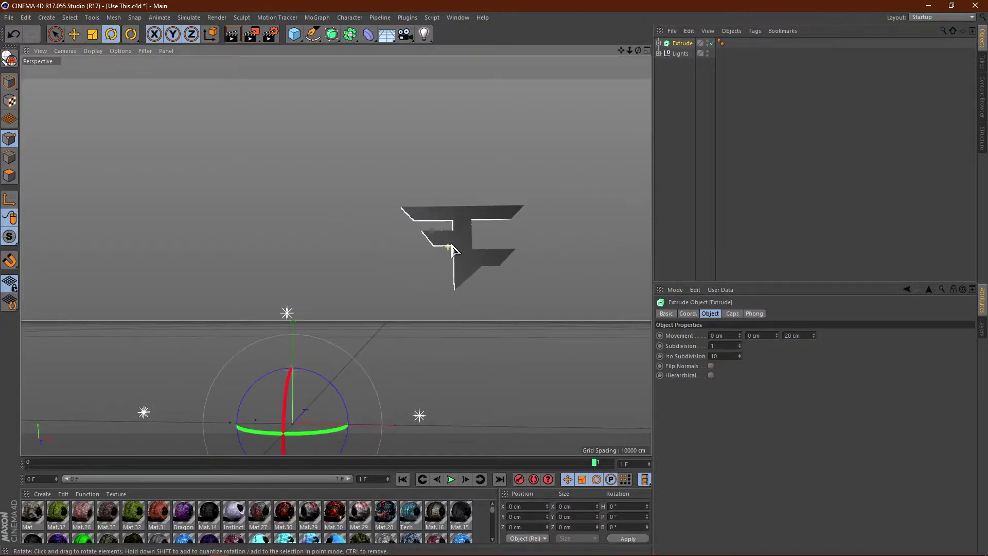
{"action": "scroll", "coordinate": [466, 268], "scroll_direction": "up", "scroll_amount": 1}
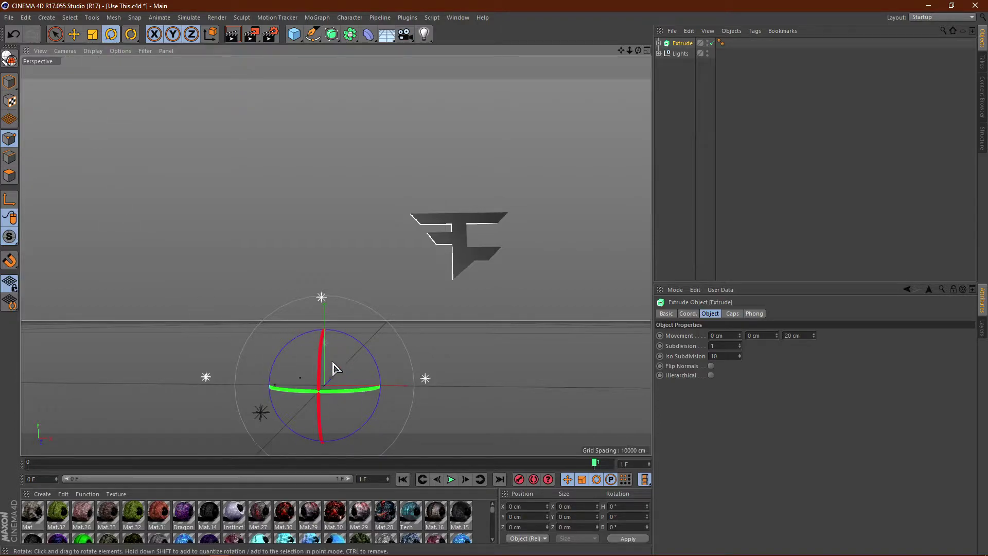
{"action": "left_click_drag", "start_coordinate": [333, 402], "coordinate": [327, 387]}
{"action": "key", "text": "ctrl+z"}
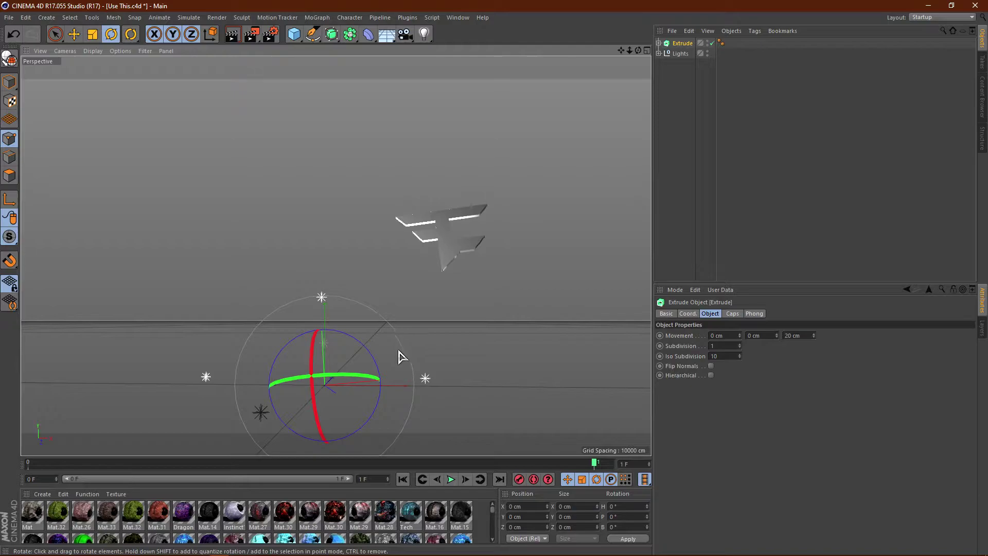
{"action": "key", "text": "ctrl+z"}
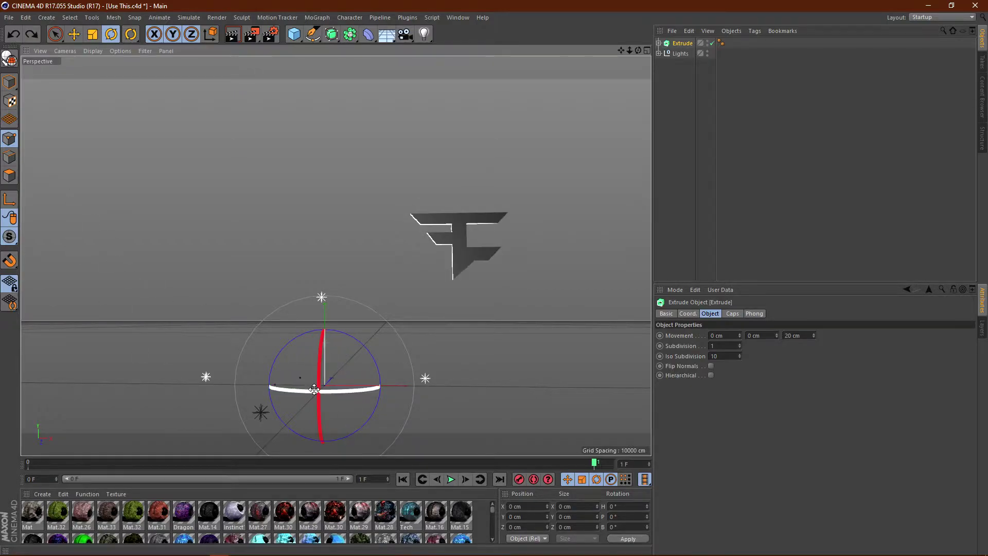
- Move the Extrude object's axis to the logo's centre and shift the whole logo left toward the lights
{"action": "key", "text": "l"}
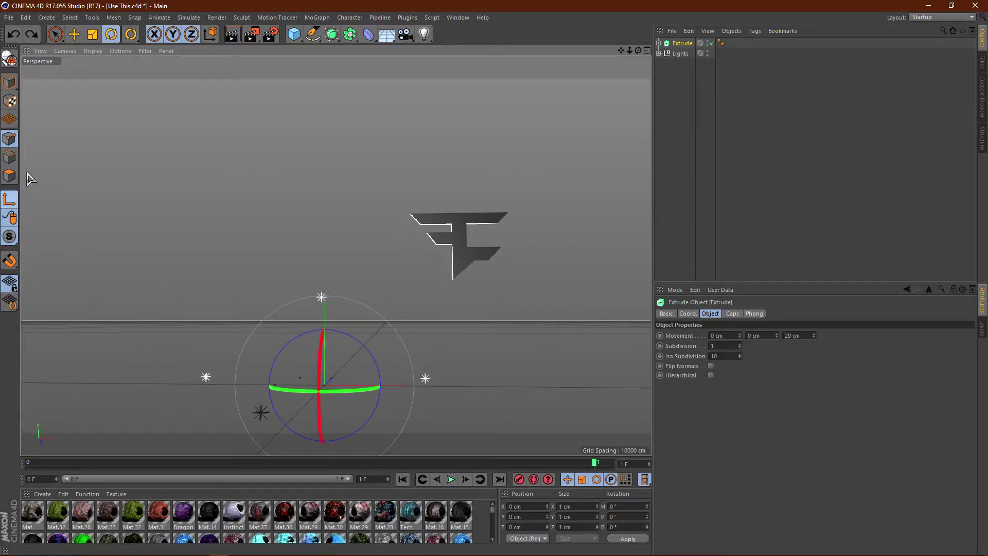
{"action": "left_click", "coordinate": [74, 34]}
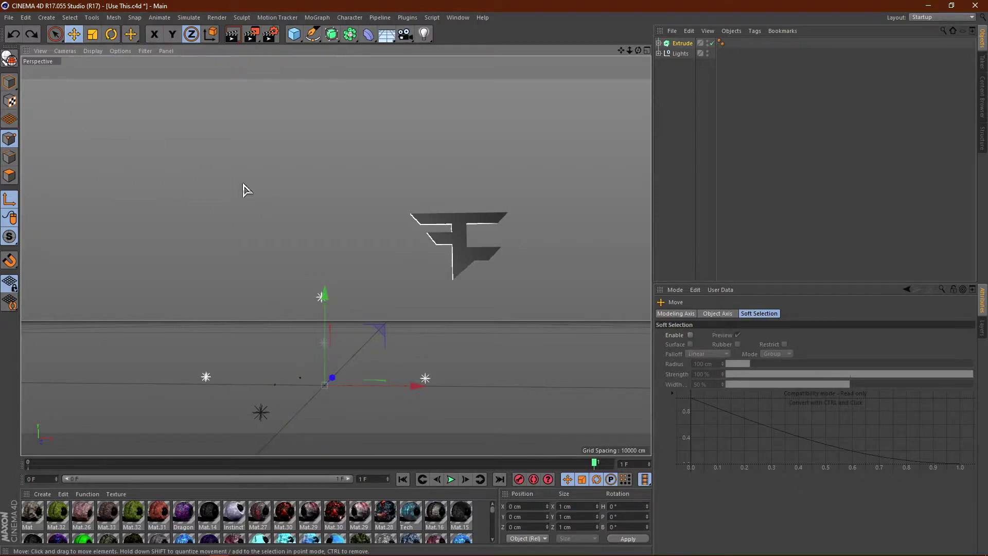
{"action": "left_click_drag", "start_coordinate": [324, 298], "coordinate": [325, 158]}
{"action": "left_click_drag", "start_coordinate": [415, 245], "coordinate": [556, 226]}
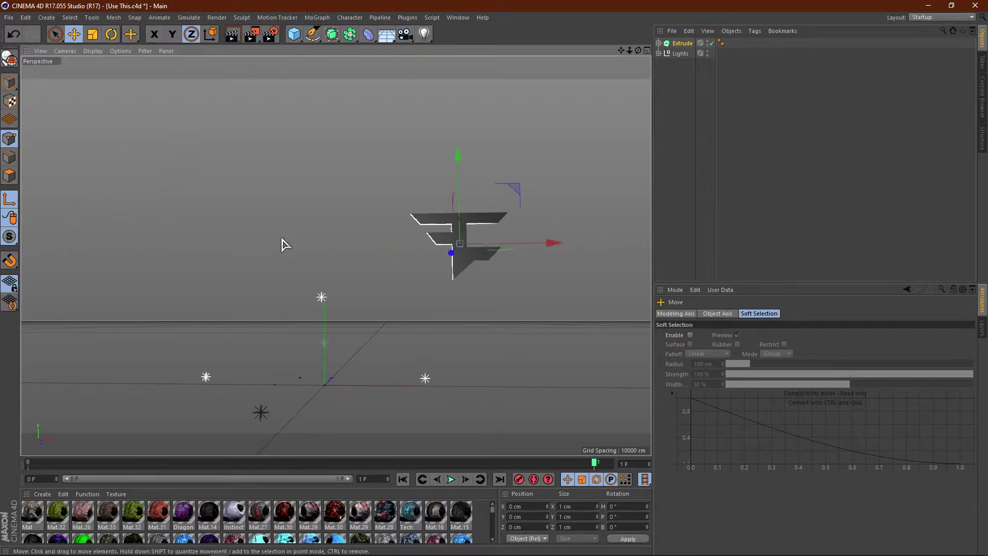
{"action": "left_click", "coordinate": [9, 201]}
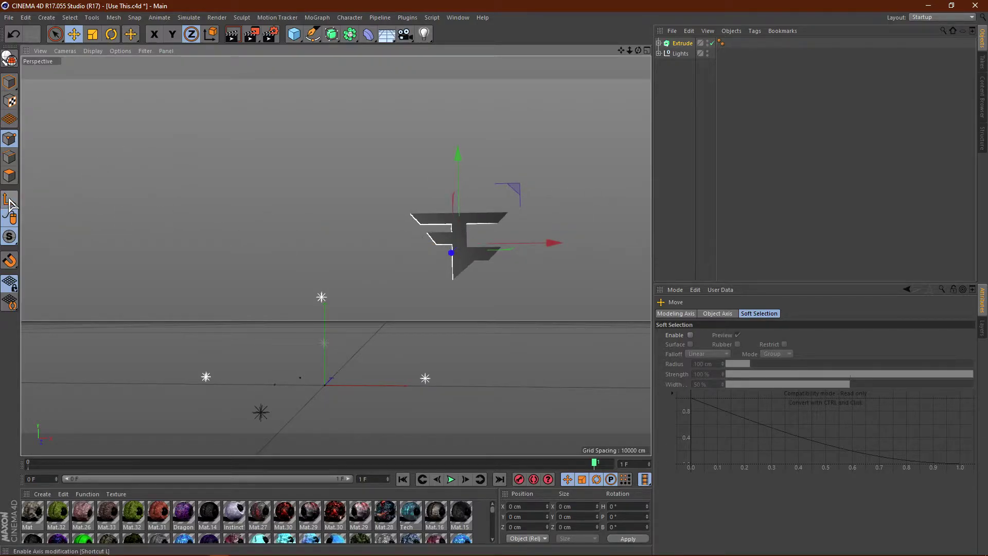
{"action": "left_click_drag", "start_coordinate": [562, 251], "coordinate": [323, 217]}
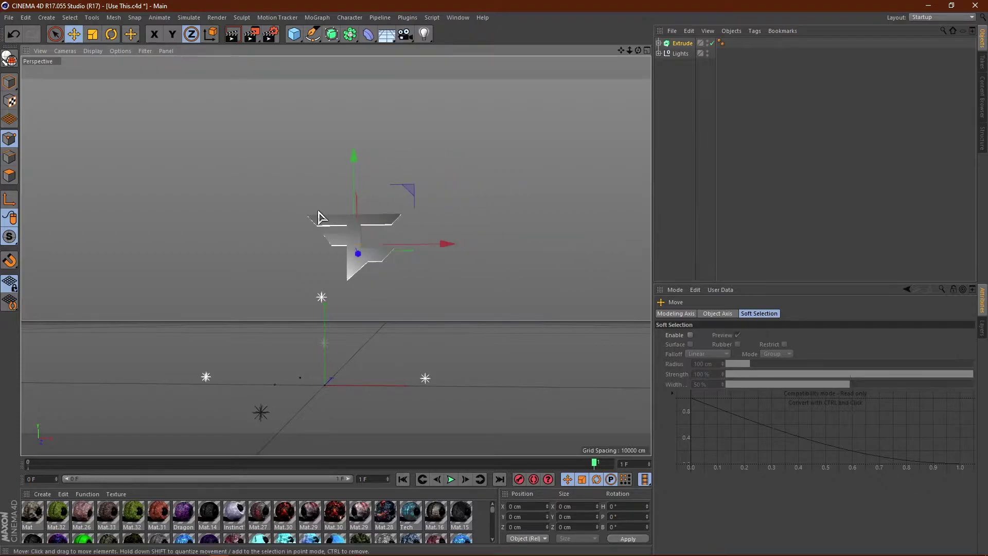
{"action": "left_click", "coordinate": [111, 34]}
{"action": "left_click_drag", "start_coordinate": [388, 240], "coordinate": [459, 249]}
{"action": "key", "text": "ctrl+z"}
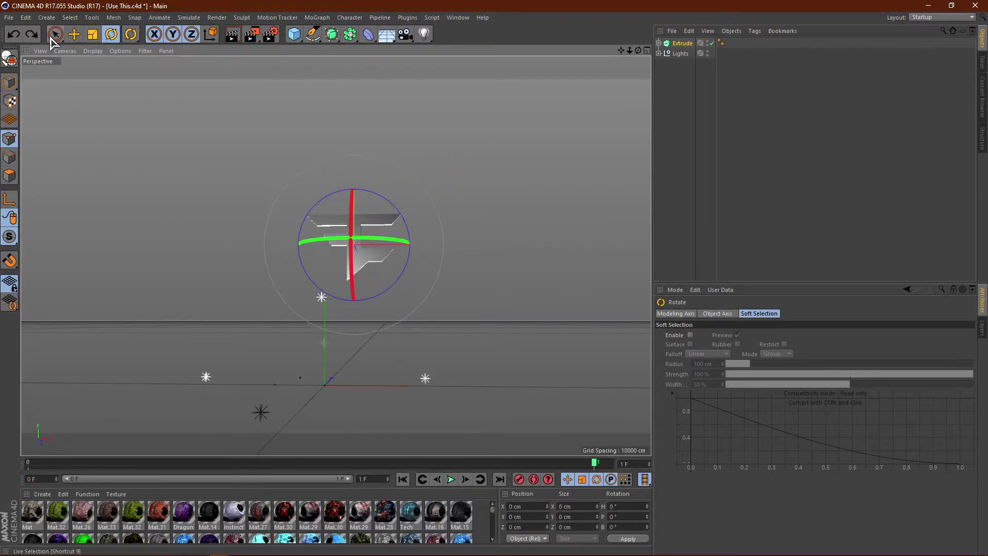
- Lower the extruded logo to the floor area and place it midway between the lights
{"action": "left_click", "coordinate": [69, 36]}
{"action": "left_click_drag", "start_coordinate": [359, 162], "coordinate": [391, 301]}
{"action": "left_click_drag", "start_coordinate": [447, 391], "coordinate": [407, 390]}
{"action": "scroll", "coordinate": [472, 380], "scroll_direction": "down", "scroll_amount": 3}
{"action": "scroll", "coordinate": [513, 380], "scroll_direction": "down", "scroll_amount": 1}
{"action": "scroll", "coordinate": [324, 398], "scroll_direction": "up", "scroll_amount": 3}
{"action": "scroll", "coordinate": [337, 401], "scroll_direction": "up", "scroll_amount": 3}
{"action": "left_click_drag", "start_coordinate": [450, 371], "coordinate": [467, 374]}
- Nudge the logo right to line it up with the world's vertical axis and raise it slightly
{"action": "scroll", "coordinate": [519, 381], "scroll_direction": "down", "scroll_amount": 2}
{"action": "scroll", "coordinate": [394, 394], "scroll_direction": "up", "scroll_amount": 4}
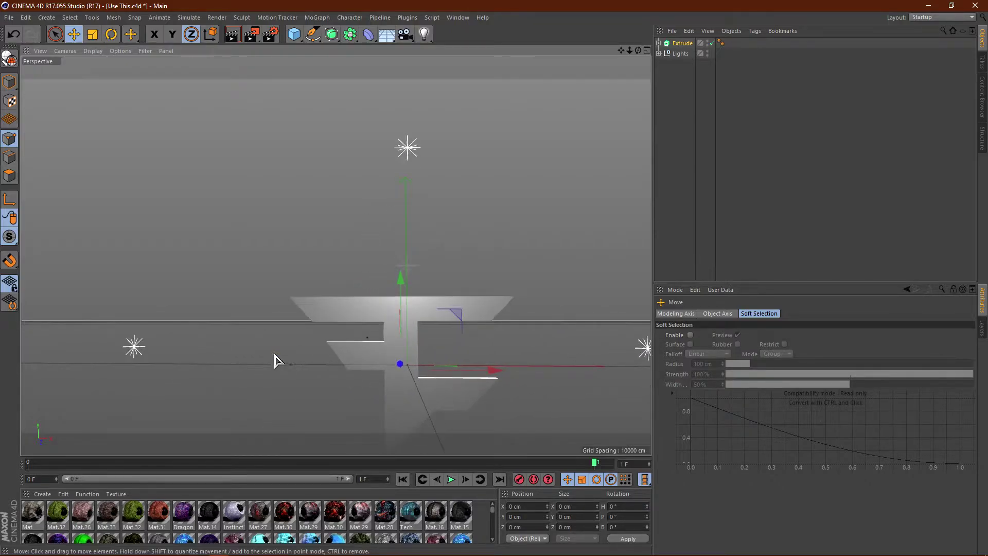
{"action": "scroll", "coordinate": [258, 351], "scroll_direction": "down", "scroll_amount": 1}
{"action": "scroll", "coordinate": [335, 368], "scroll_direction": "up", "scroll_amount": 1}
{"action": "left_click_drag", "start_coordinate": [484, 375], "coordinate": [489, 374]}
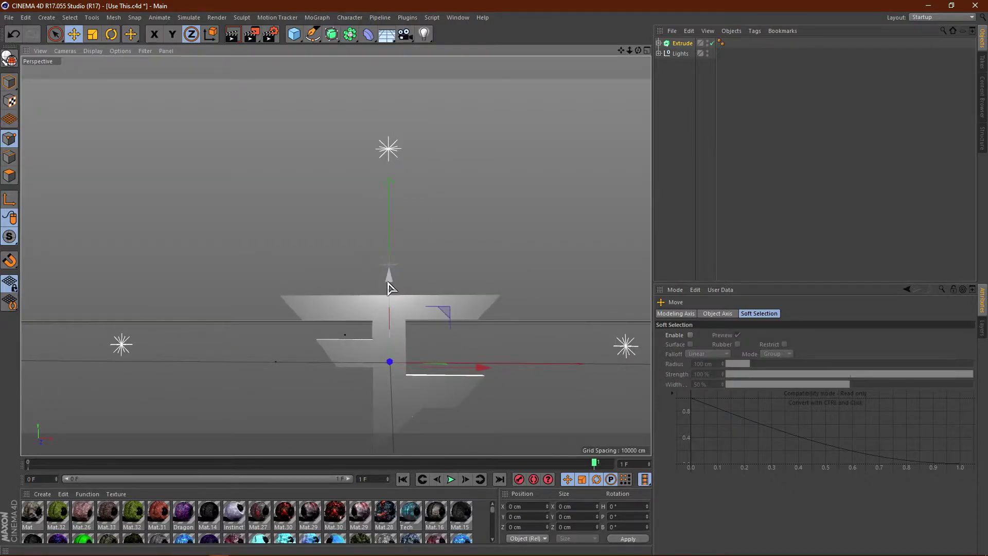
{"action": "left_click_drag", "start_coordinate": [390, 287], "coordinate": [390, 272]}
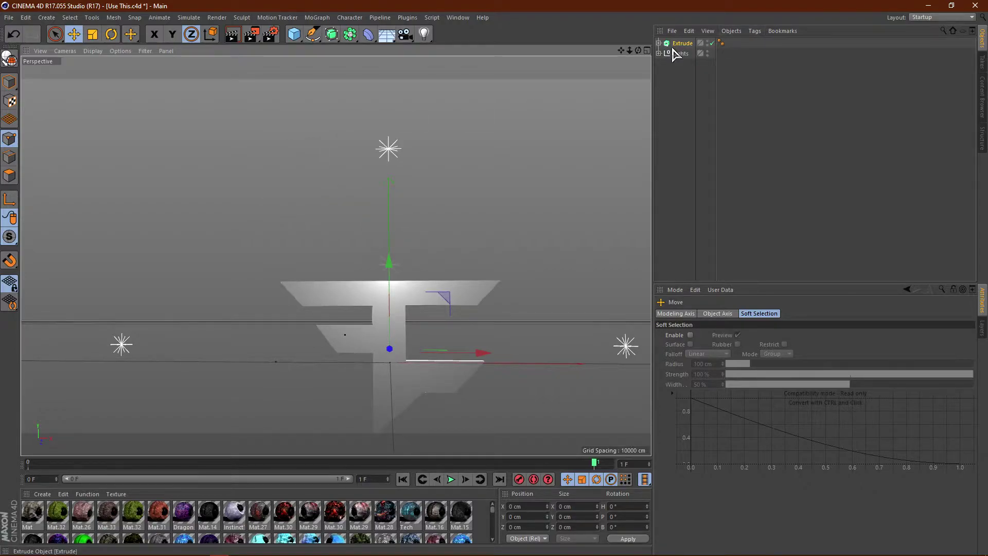
- Set the logo's extrusion depth to 55 cm and change its start and end caps to Fillet Cap
{"action": "left_click", "coordinate": [693, 44]}
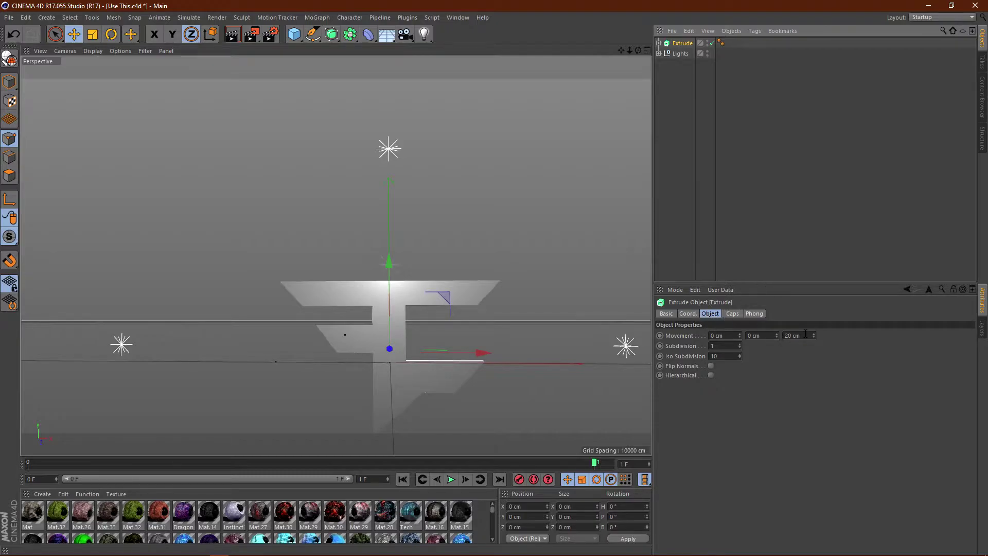
{"action": "left_click_drag", "start_coordinate": [813, 335], "coordinate": [823, 335]}
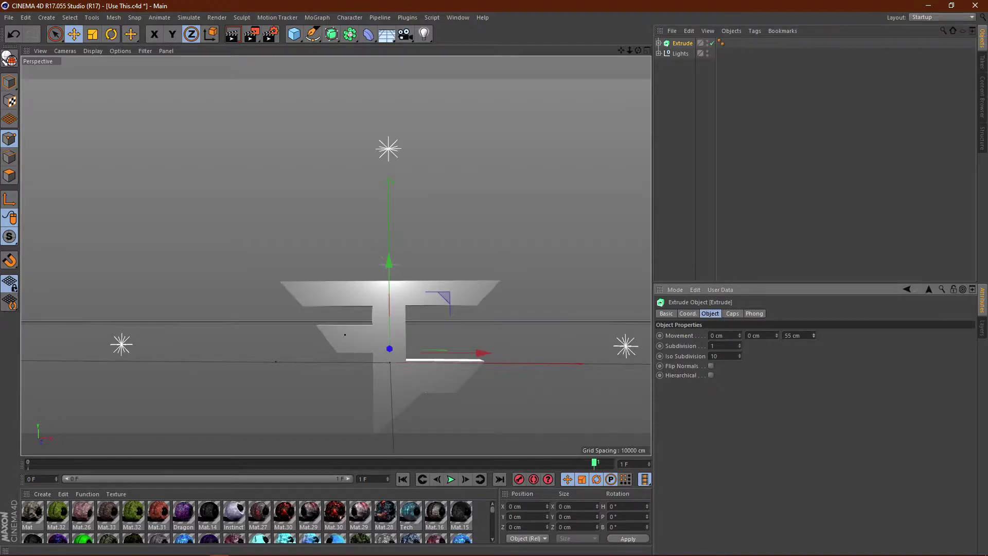
{"action": "left_click", "coordinate": [733, 314]}
{"action": "left_click", "coordinate": [759, 337]}
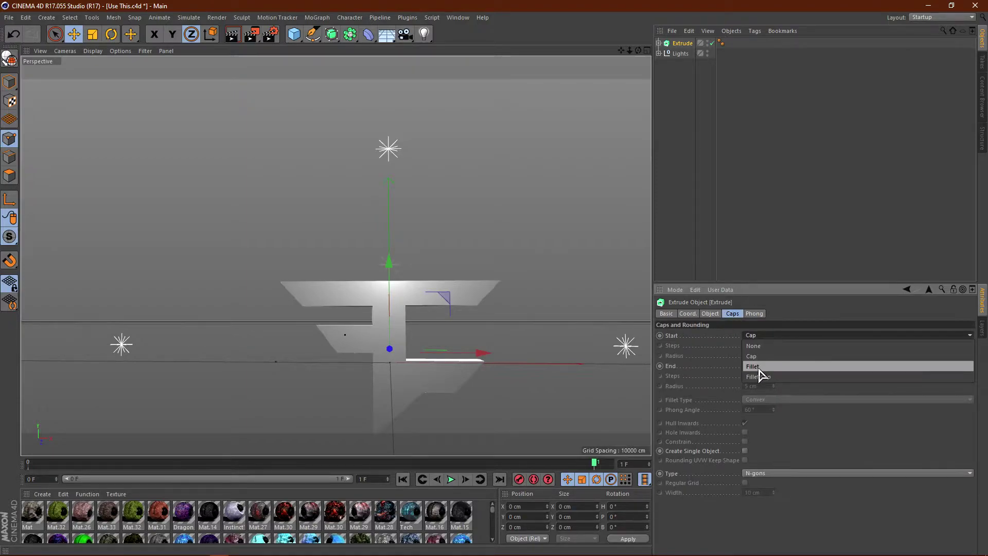
{"action": "left_click", "coordinate": [760, 381]}
{"action": "left_click", "coordinate": [770, 366]}
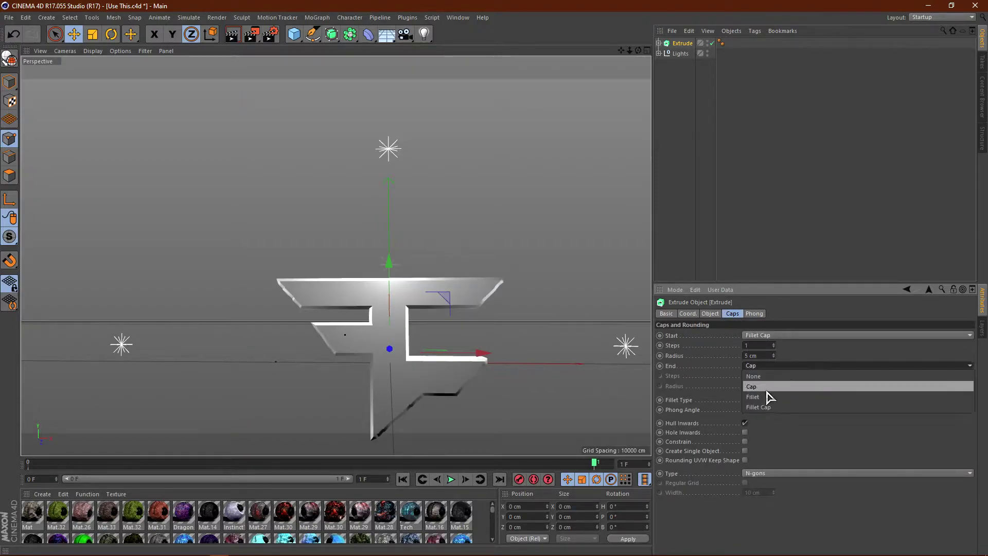
{"action": "left_click", "coordinate": [763, 409]}
- Reduce the fillet radius of both the start and end caps to 1 cm
{"action": "left_click", "coordinate": [774, 357]}
{"action": "left_click", "coordinate": [774, 357]}
{"action": "left_click", "coordinate": [774, 357]}
{"action": "left_click", "coordinate": [774, 357]}
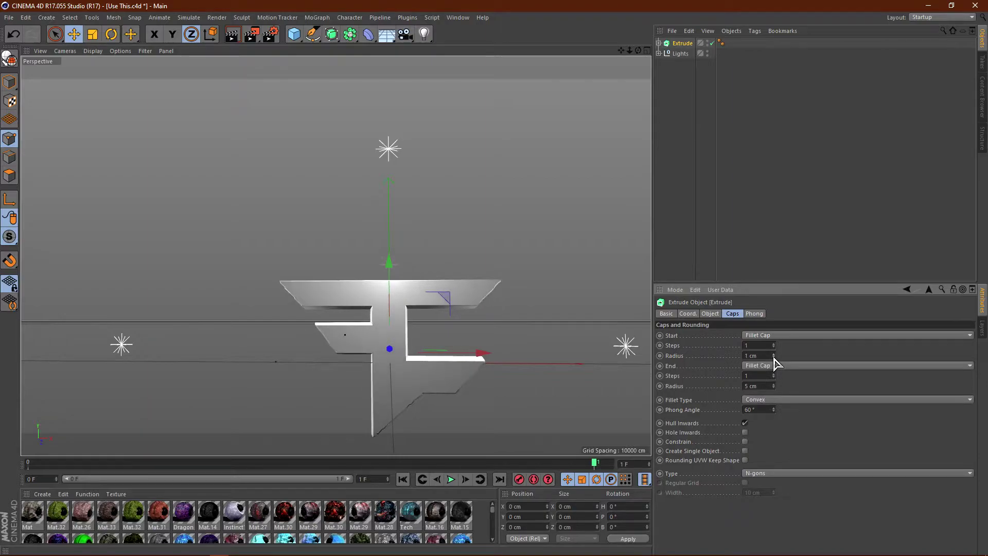
{"action": "left_click", "coordinate": [774, 388]}
{"action": "left_click", "coordinate": [774, 387]}
{"action": "left_click", "coordinate": [774, 387]}
{"action": "left_click", "coordinate": [774, 387]}
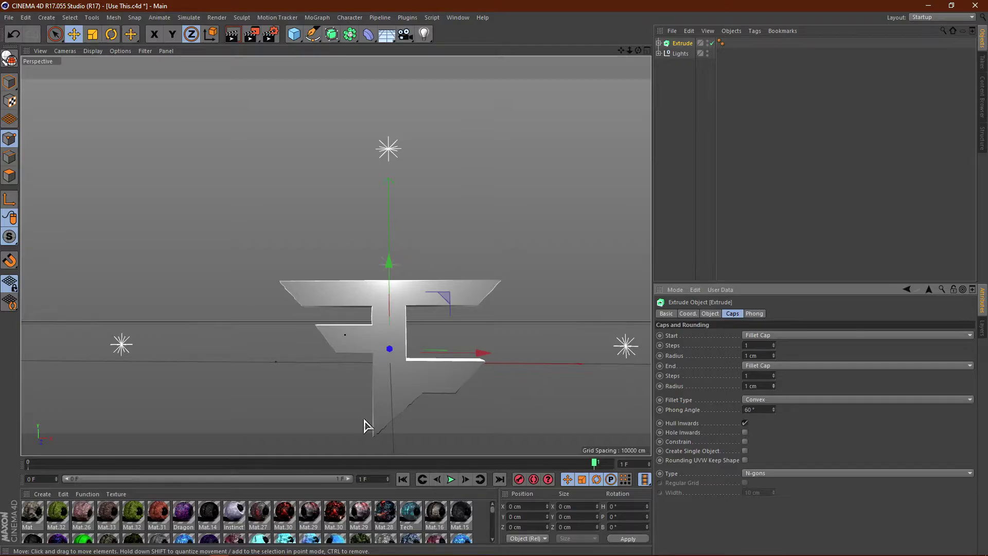
- Enlarge the material list and apply the Moon Rock V5 material to the Extrude object
{"action": "left_click_drag", "start_coordinate": [360, 458], "coordinate": [371, 431]}
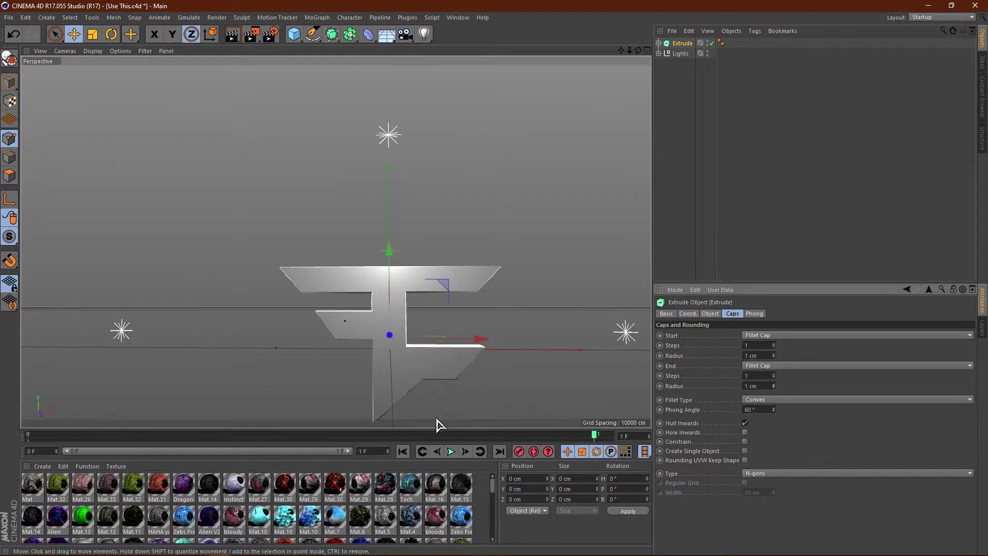
{"action": "left_click_drag", "start_coordinate": [409, 432], "coordinate": [387, 211]}
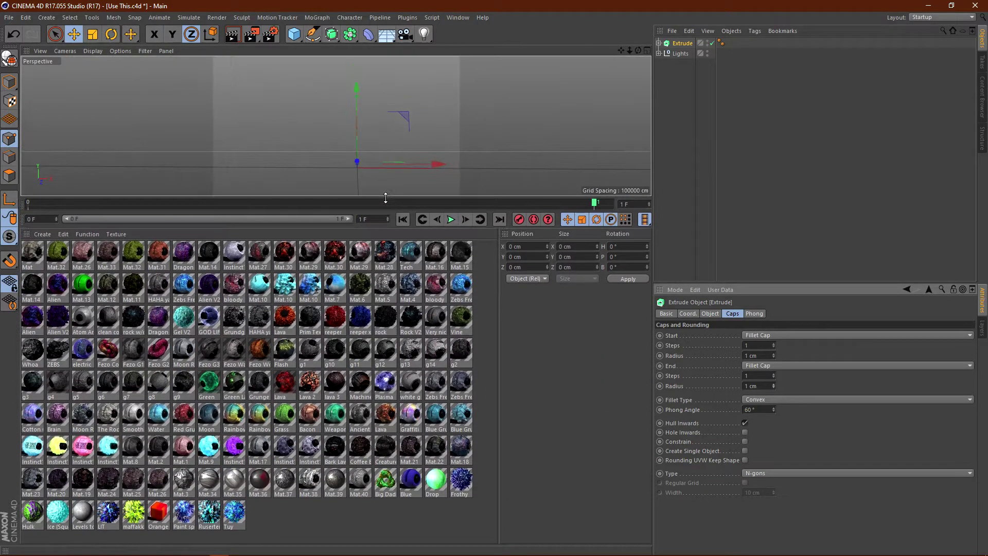
{"action": "left_click", "coordinate": [184, 353]}
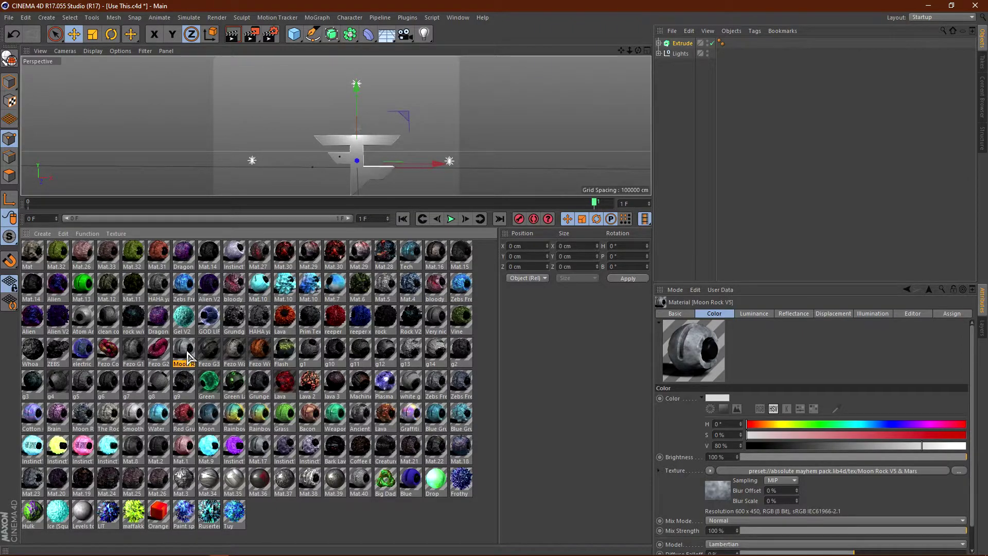
{"action": "left_click_drag", "start_coordinate": [188, 356], "coordinate": [705, 99]}
{"action": "left_click_drag", "start_coordinate": [695, 61], "coordinate": [687, 44]}
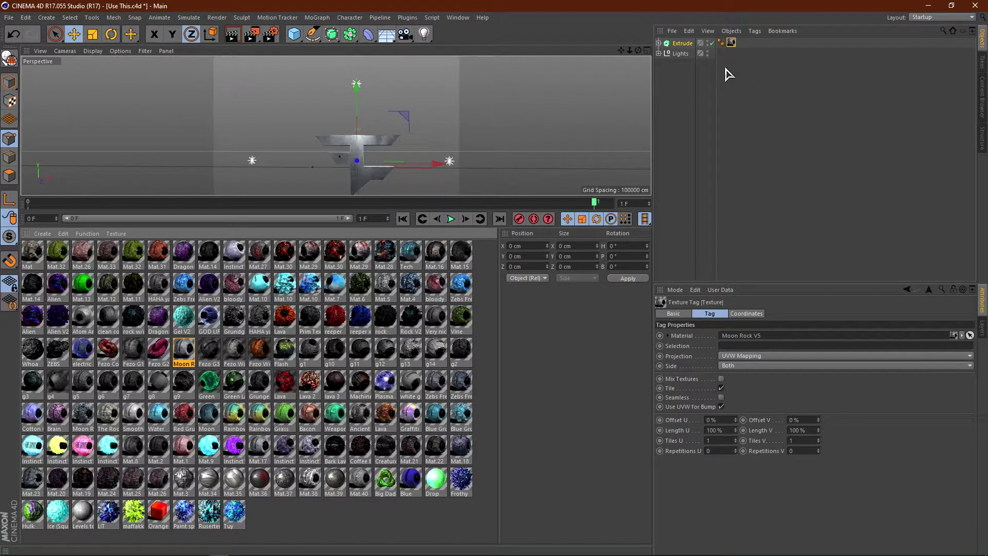
- Set the Moon Rock V5 texture to Cubic projection with Seamless enabled, and restore the viewport to full height
{"action": "left_click", "coordinate": [761, 356]}
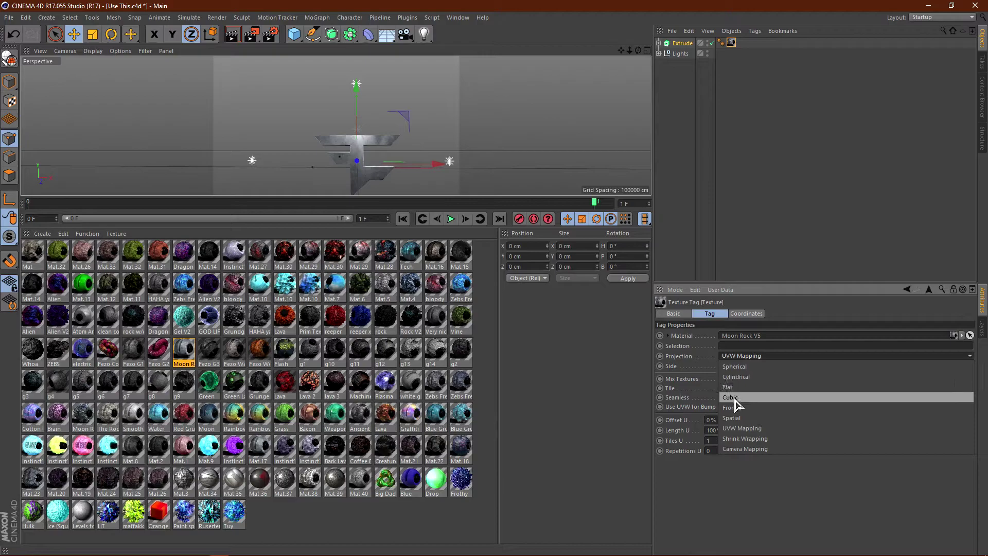
{"action": "left_click", "coordinate": [752, 356]}
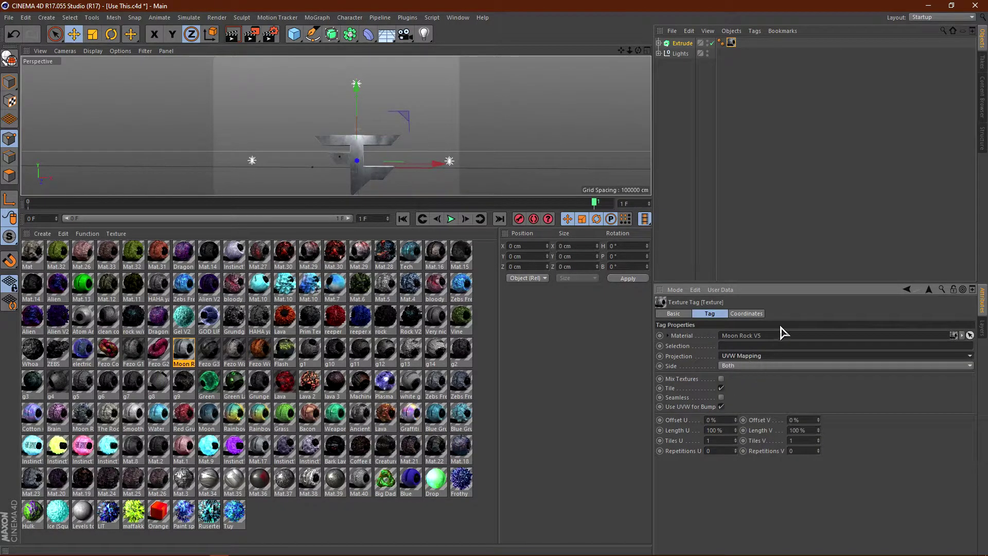
{"action": "left_click", "coordinate": [757, 357]}
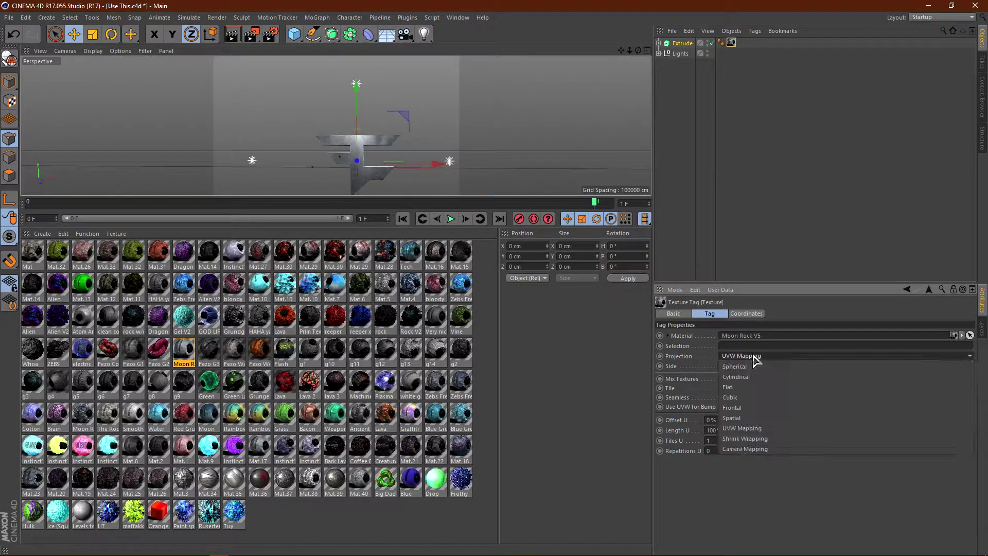
{"action": "left_click", "coordinate": [734, 398]}
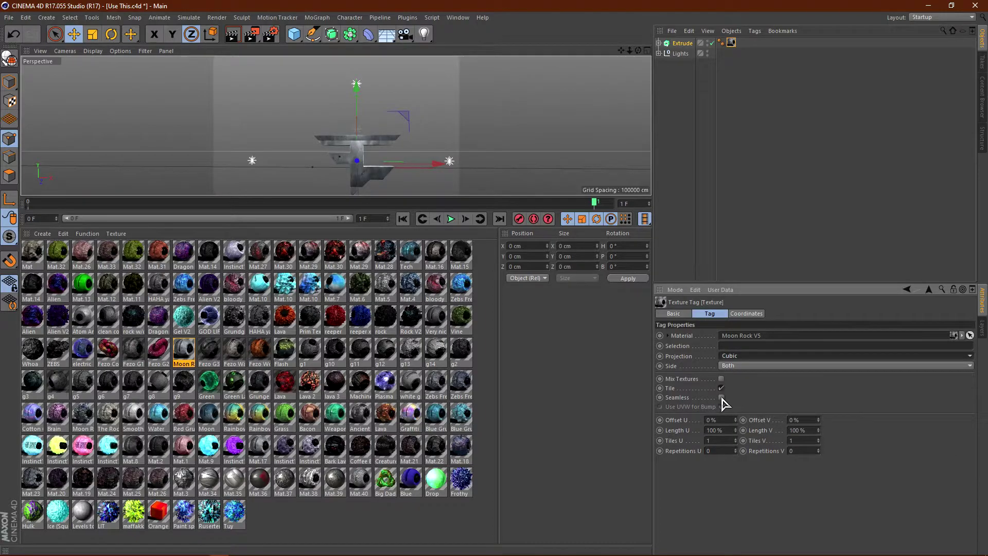
{"action": "left_click", "coordinate": [721, 398]}
{"action": "left_click_drag", "start_coordinate": [372, 197], "coordinate": [373, 457]}
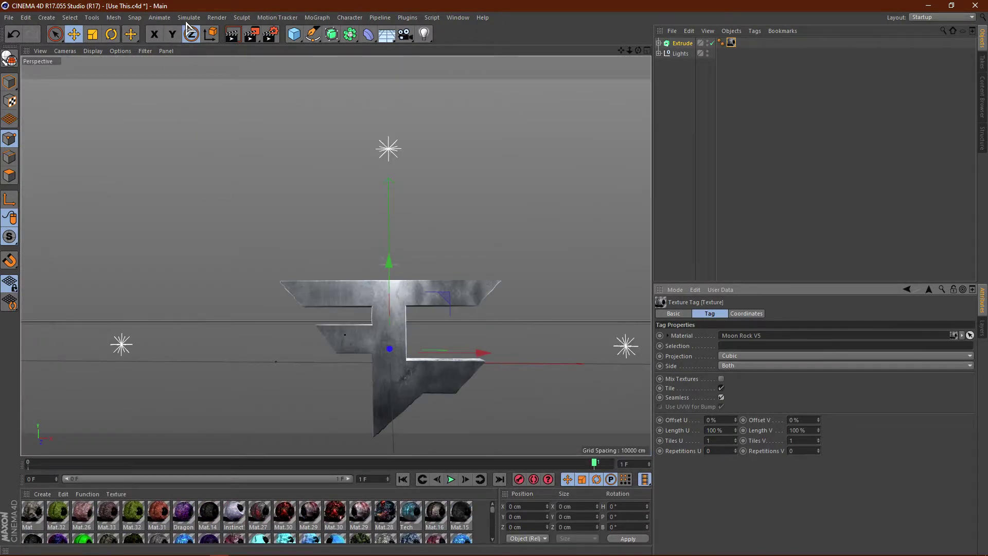
- Raise the textured logo slightly and rotate it so its left side and underside face the view
{"action": "left_click_drag", "start_coordinate": [391, 263], "coordinate": [390, 253]}
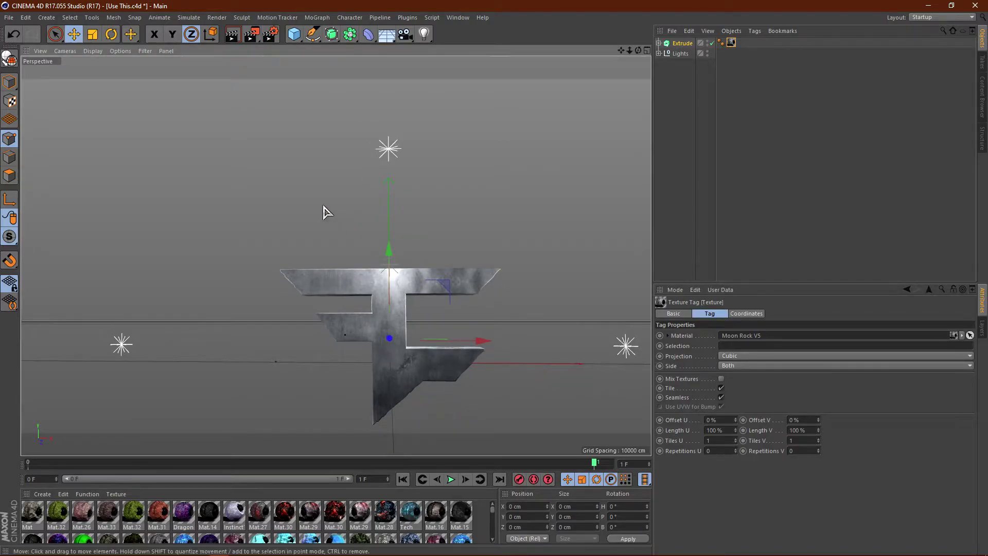
{"action": "left_click", "coordinate": [111, 35]}
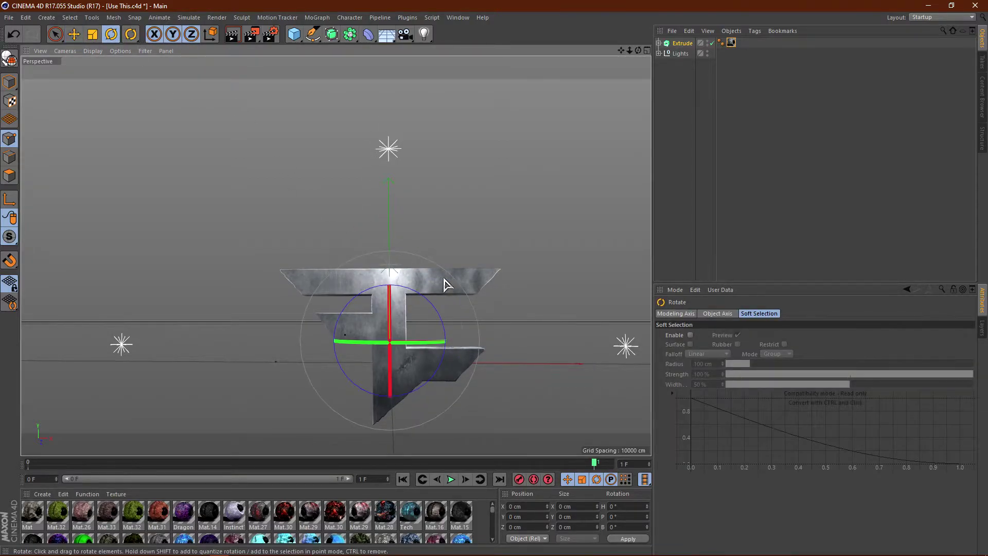
{"action": "left_click_drag", "start_coordinate": [416, 378], "coordinate": [452, 335]}
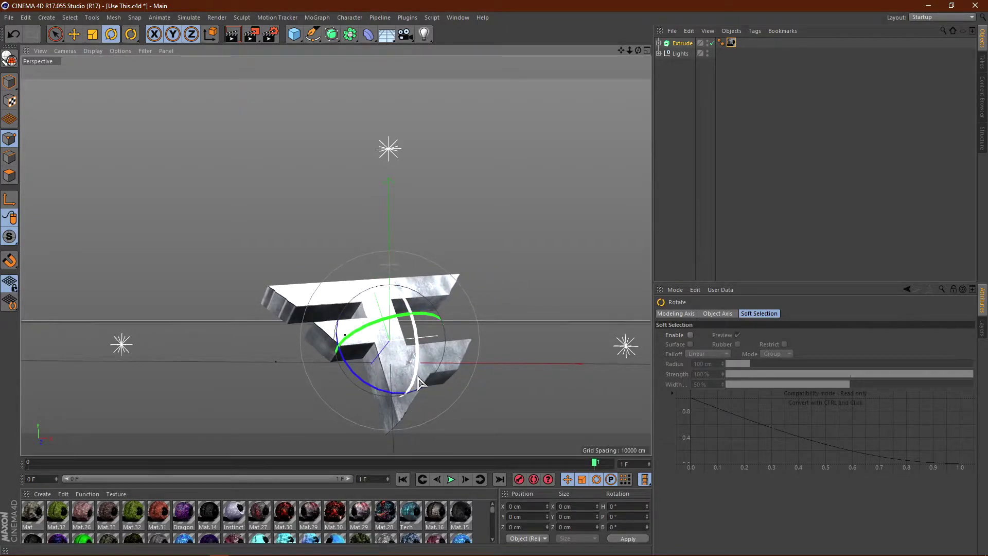
{"action": "left_click_drag", "start_coordinate": [431, 358], "coordinate": [414, 362]}
{"action": "scroll", "coordinate": [473, 377], "scroll_direction": "down", "scroll_amount": 3}
{"action": "scroll", "coordinate": [305, 342], "scroll_direction": "up", "scroll_amount": 2}
{"action": "scroll", "coordinate": [209, 342], "scroll_direction": "down", "scroll_amount": 2}
{"action": "scroll", "coordinate": [406, 381], "scroll_direction": "up", "scroll_amount": 1}
{"action": "scroll", "coordinate": [409, 383], "scroll_direction": "up", "scroll_amount": 1}
{"action": "scroll", "coordinate": [397, 412], "scroll_direction": "up", "scroll_amount": 1}
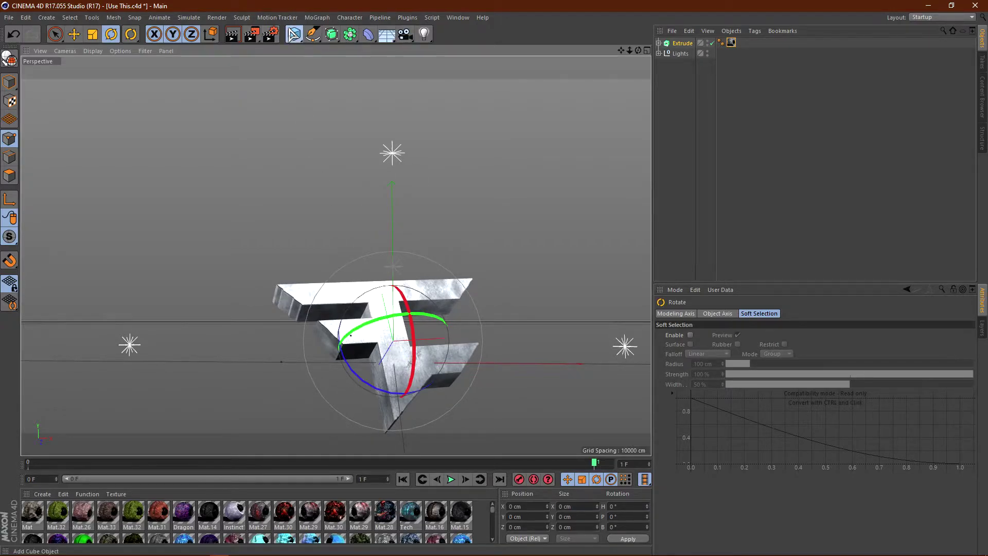
- Add a Landscape object, make it spherical and scale it down uniformly to a rock about 199 cm wide
{"action": "left_click", "coordinate": [300, 39]}
{"action": "left_click", "coordinate": [494, 105]}
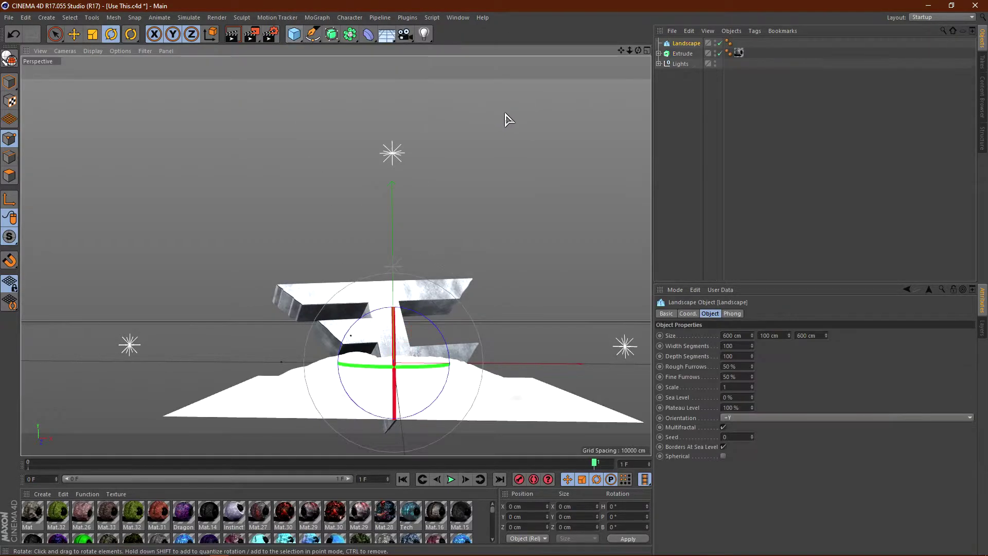
{"action": "left_click", "coordinate": [724, 456]}
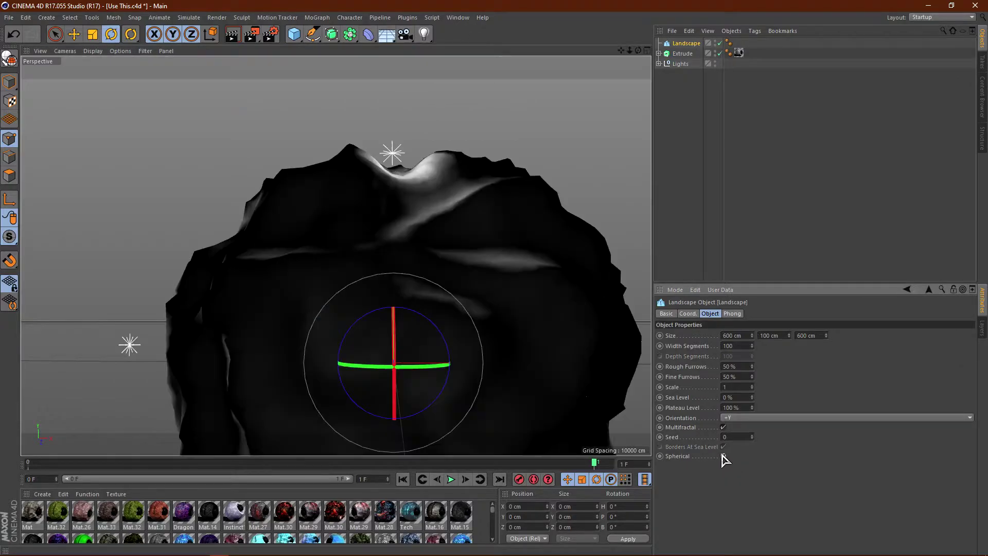
{"action": "left_click", "coordinate": [93, 35]}
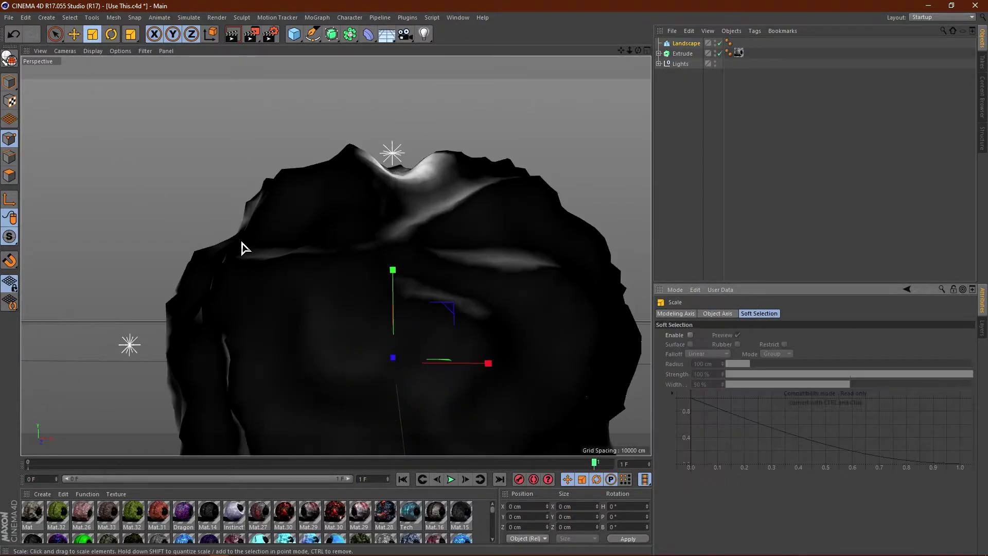
{"action": "left_click_drag", "start_coordinate": [447, 310], "coordinate": [392, 325]}
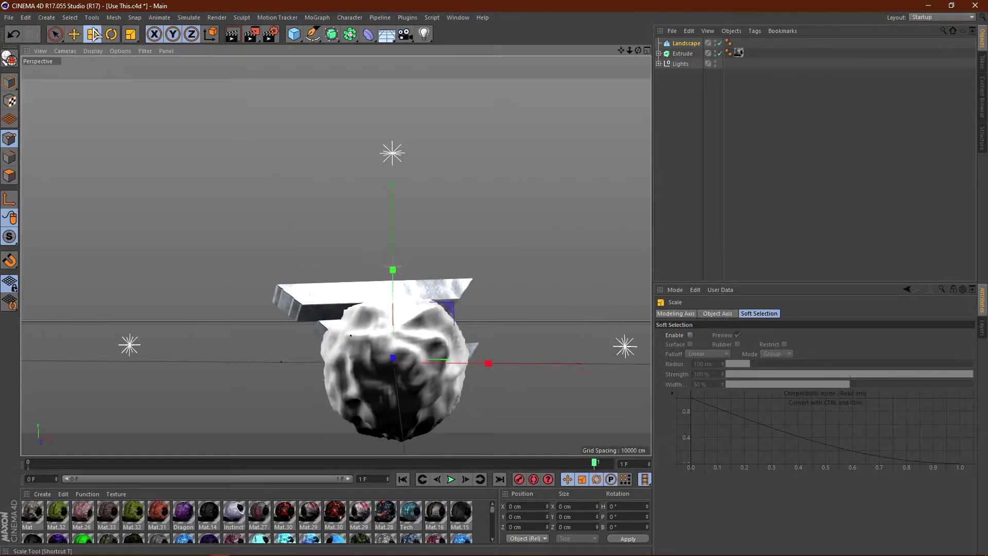
- Move the spherical rock back behind the logo and paste a copy of it just below
{"action": "left_click", "coordinate": [75, 34]}
{"action": "left_click_drag", "start_coordinate": [390, 356], "coordinate": [364, 362]}
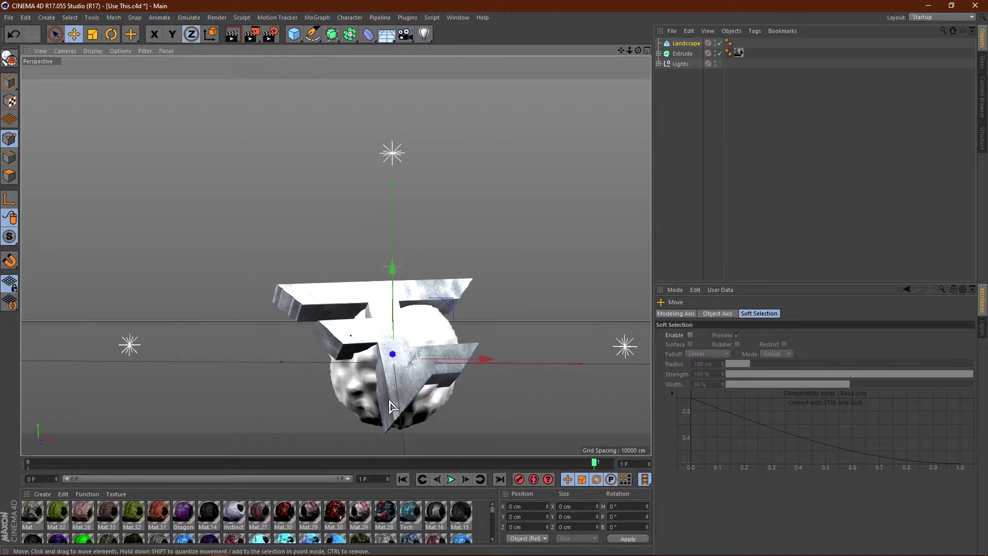
{"action": "key", "text": "ctrl+v"}
{"action": "left_click_drag", "start_coordinate": [394, 274], "coordinate": [394, 313]}
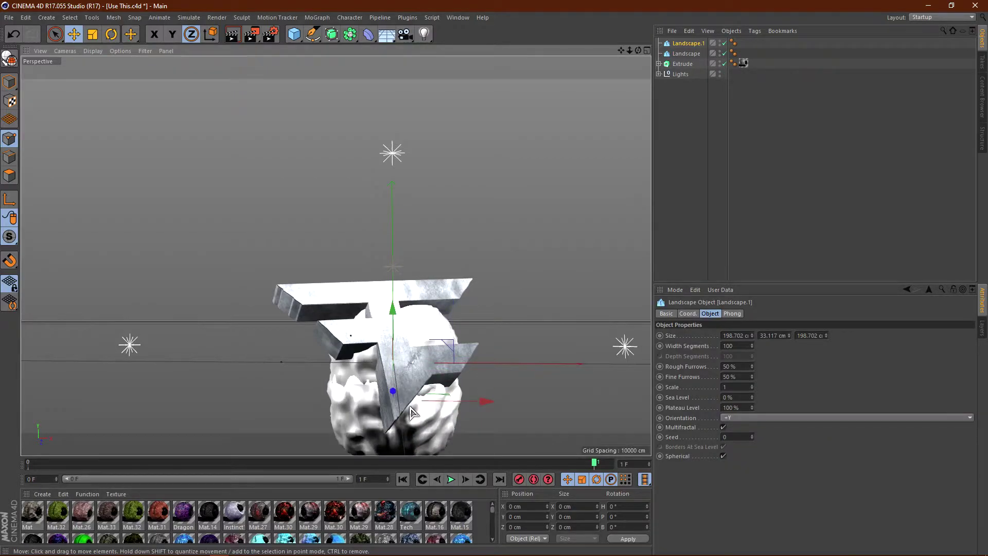
{"action": "left_click_drag", "start_coordinate": [395, 396], "coordinate": [397, 398]}
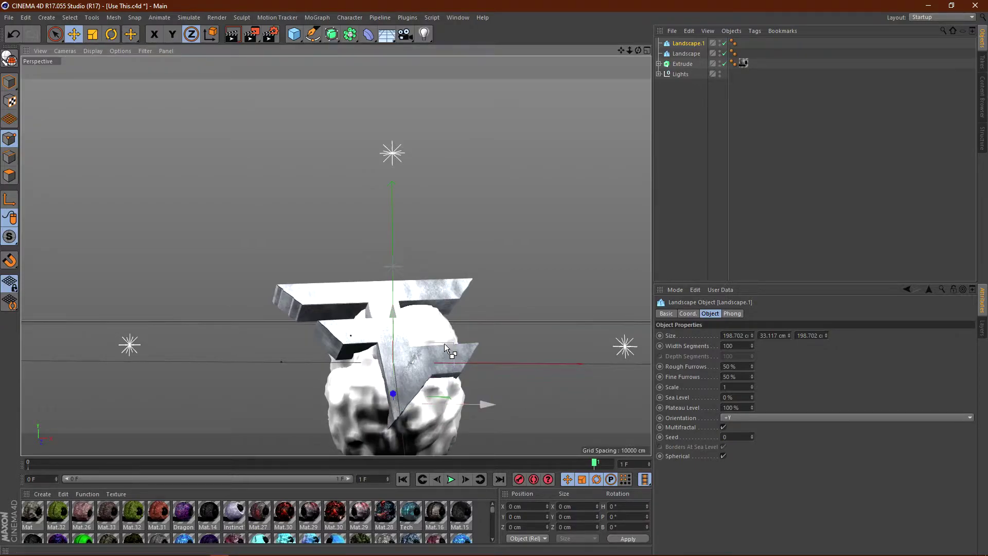
- Paste another copy of the rock and position it behind the upper left part of the logo
{"action": "key", "text": "ctrl+c"}
{"action": "key", "text": "ctrl+v"}
{"action": "left_click_drag", "start_coordinate": [396, 309], "coordinate": [404, 233]}
{"action": "left_click_drag", "start_coordinate": [395, 325], "coordinate": [421, 305]}
{"action": "left_click_drag", "start_coordinate": [480, 324], "coordinate": [419, 323]}
{"action": "left_click_drag", "start_coordinate": [327, 244], "coordinate": [328, 251]}
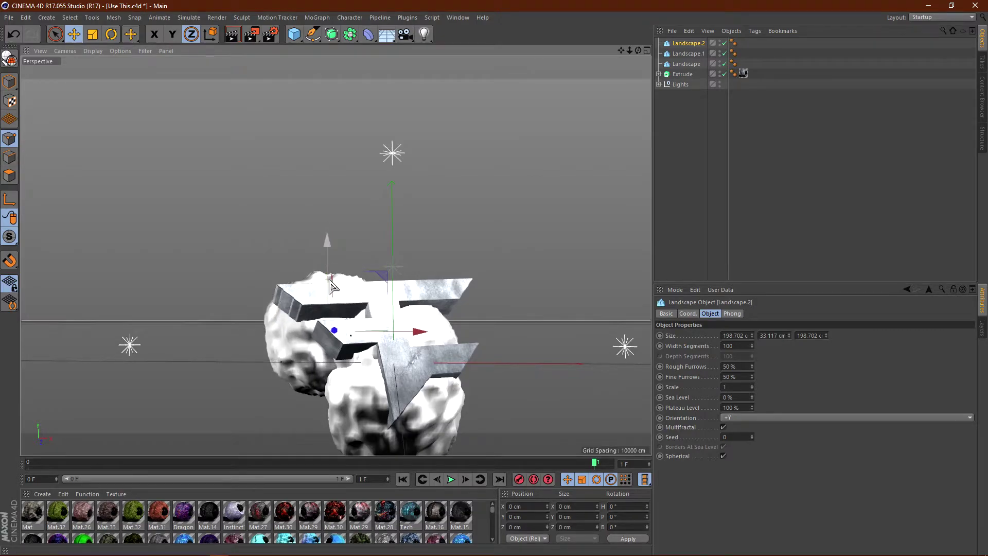
- Duplicate the rock twice and place the copies behind the logo's upper right and lower right parts
{"action": "left_click_drag", "start_coordinate": [332, 337], "coordinate": [431, 302]}
{"action": "left_click_drag", "start_coordinate": [427, 232], "coordinate": [429, 275], "text": "ctrl"}
{"action": "mouse_move", "coordinate": [443, 364]}
{"action": "left_mouse_down"}
{"action": "mouse_move", "coordinate": [461, 365]}
{"action": "mouse_move", "coordinate": [437, 360]}
{"action": "left_mouse_up"}
{"action": "left_click_drag", "start_coordinate": [448, 283], "coordinate": [448, 294]}
{"action": "left_click_drag", "start_coordinate": [438, 371], "coordinate": [435, 370]}
- Duplicate the lower right rock and place the copy at the lower left of the logo
{"action": "left_click_drag", "start_coordinate": [524, 379], "coordinate": [393, 379], "text": "ctrl"}
{"action": "left_click_drag", "start_coordinate": [314, 286], "coordinate": [316, 321]}
{"action": "left_click_drag", "start_coordinate": [323, 401], "coordinate": [321, 397]}
- Duplicate the lower left rock and place the copy centrally behind the top of the logo
{"action": "left_click_drag", "start_coordinate": [315, 316], "coordinate": [356, 181], "text": "ctrl"}
{"action": "left_click_drag", "start_coordinate": [407, 275], "coordinate": [465, 275]}
{"action": "left_click_drag", "start_coordinate": [378, 281], "coordinate": [364, 284]}
{"action": "left_click_drag", "start_coordinate": [372, 189], "coordinate": [376, 211]}
{"action": "left_click_drag", "start_coordinate": [373, 300], "coordinate": [366, 304]}
{"action": "scroll", "coordinate": [149, 282], "scroll_direction": "down", "scroll_amount": 3}
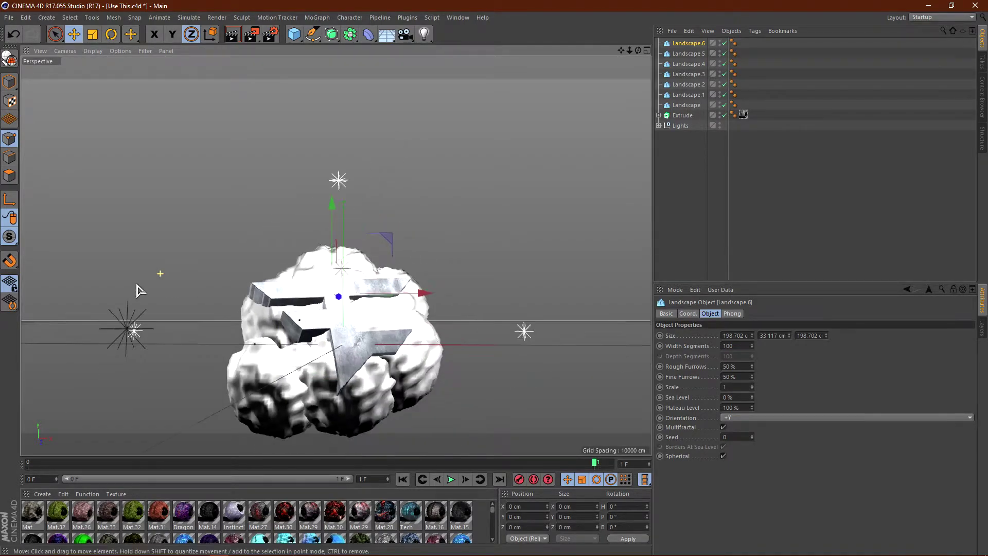
{"action": "scroll", "coordinate": [342, 309], "scroll_direction": "up", "scroll_amount": 3}
{"action": "left_click", "coordinate": [725, 105]}
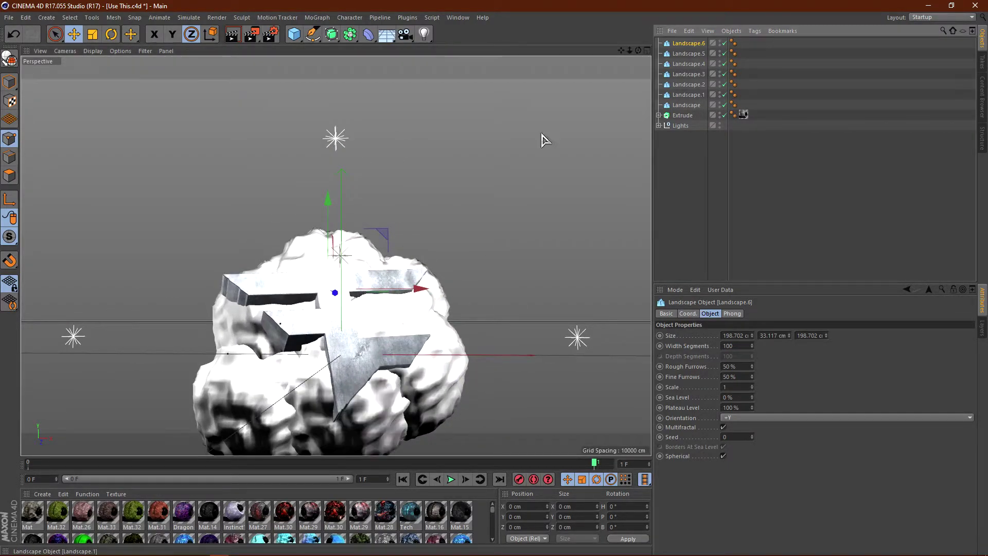
{"action": "left_click", "coordinate": [689, 84]}
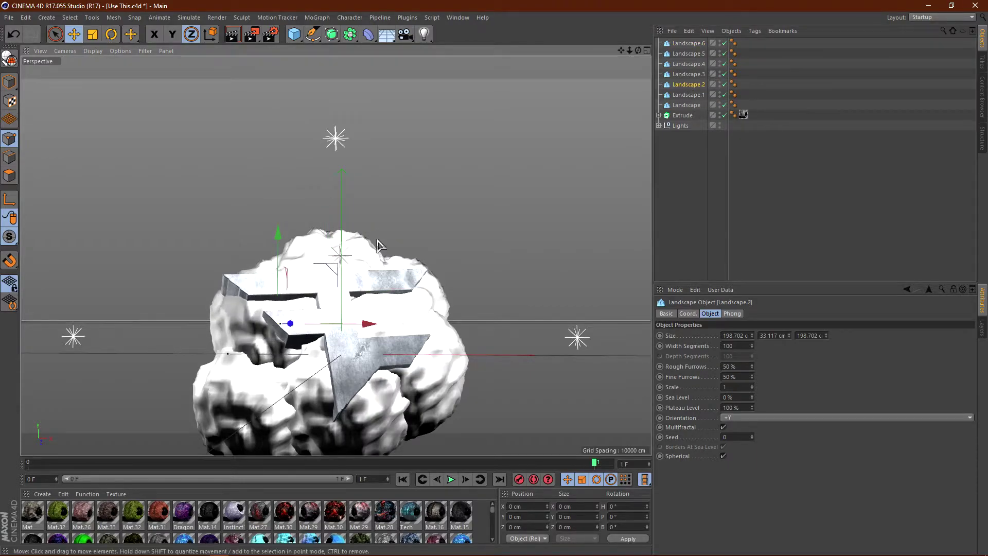
{"action": "scroll", "coordinate": [340, 348], "scroll_direction": "down", "scroll_amount": 2}
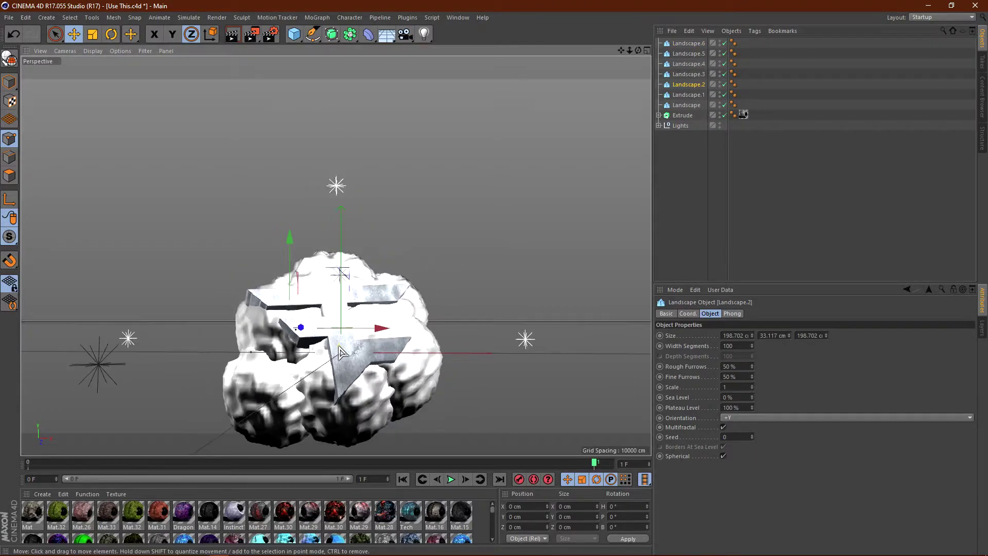
{"action": "scroll", "coordinate": [329, 326], "scroll_direction": "up", "scroll_amount": 2}
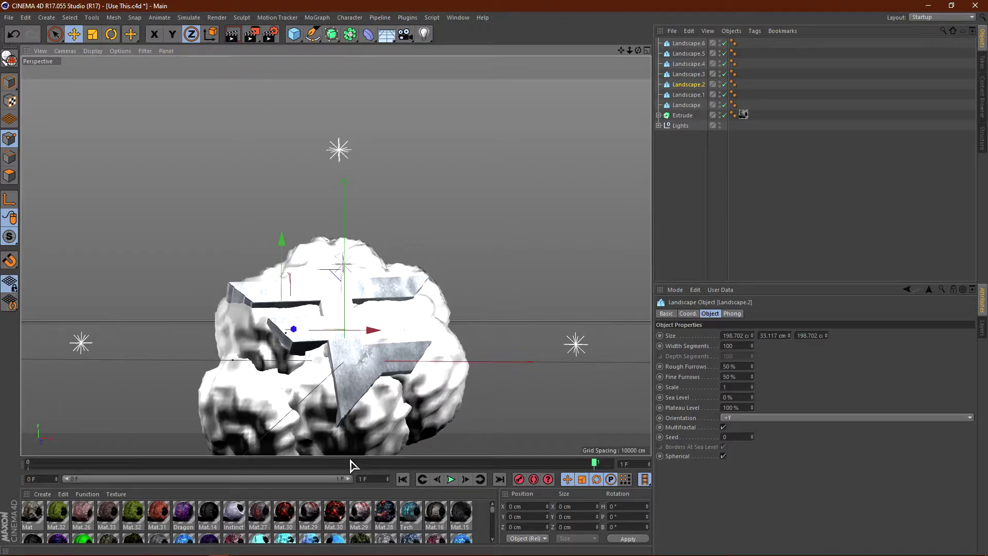
- Enlarge the material list and apply Fezo G2 to the original Landscape object with Cubic projection and Seamless enabled
{"action": "left_click_drag", "start_coordinate": [352, 457], "coordinate": [352, 153]}
{"action": "left_click", "coordinate": [170, 308]}
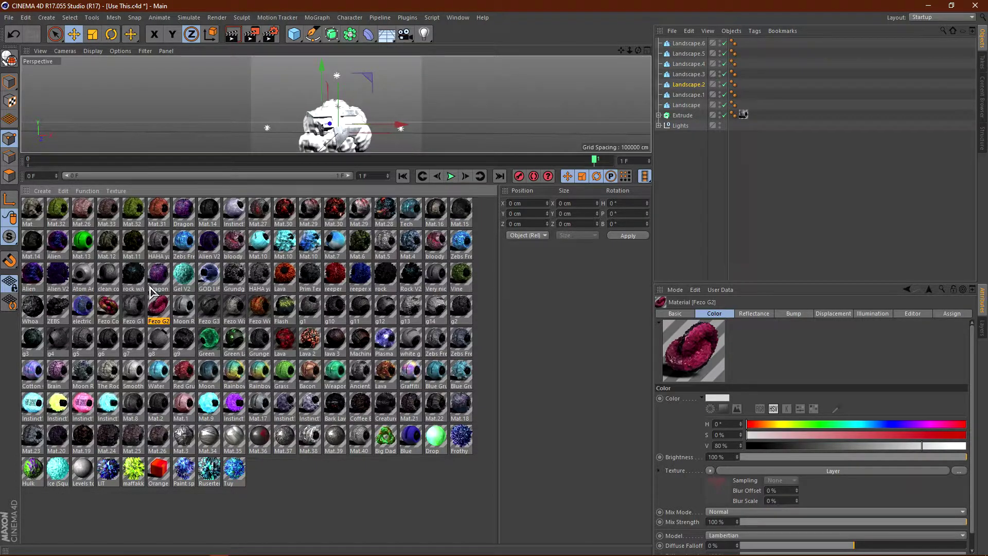
{"action": "left_click_drag", "start_coordinate": [157, 311], "coordinate": [690, 106]}
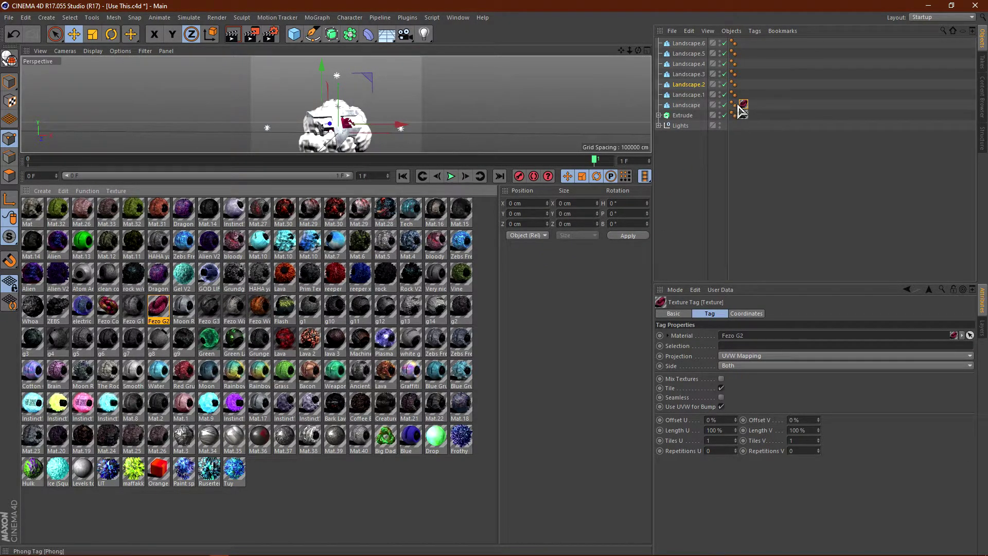
{"action": "left_click", "coordinate": [748, 356]}
{"action": "left_click", "coordinate": [734, 400]}
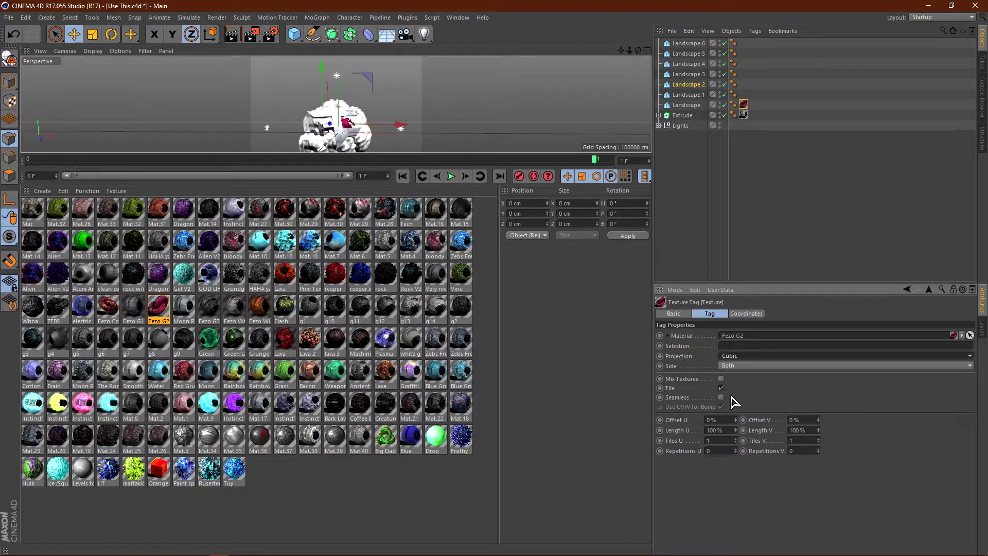
{"action": "left_click", "coordinate": [722, 398]}
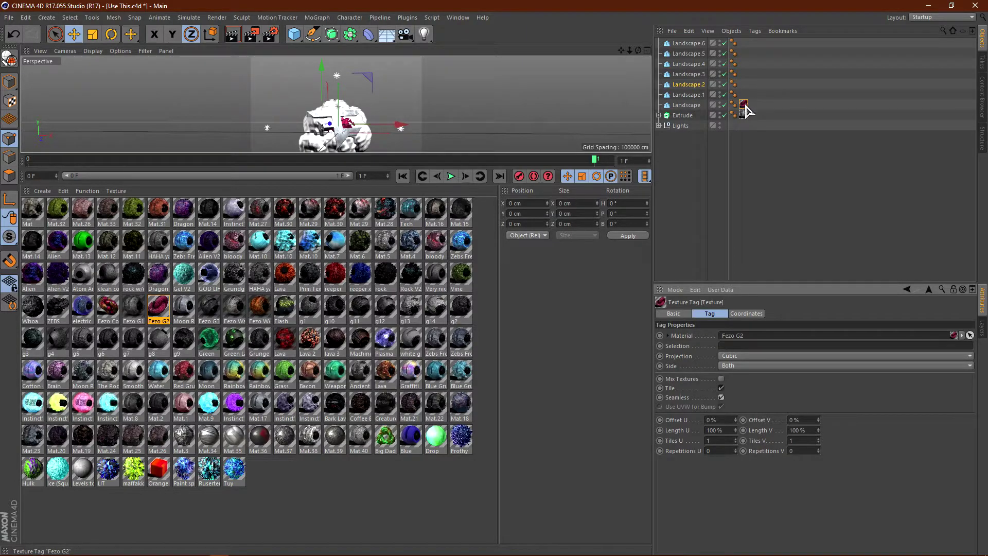
- Copy the Fezo G2 texture tag to the six other landscape rocks and restore the viewport's height
{"action": "left_click_drag", "start_coordinate": [746, 98], "coordinate": [744, 43], "text": "ctrl"}
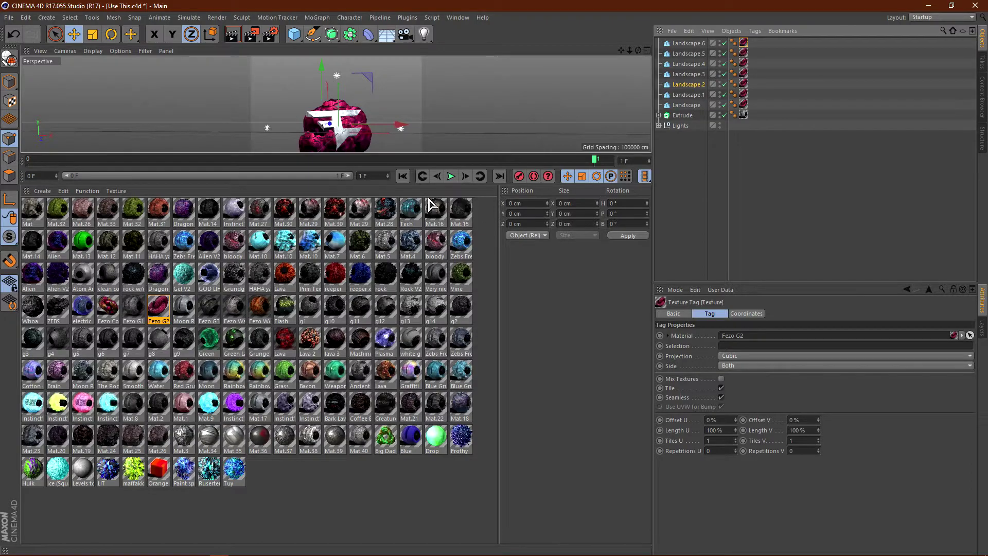
{"action": "left_click_drag", "start_coordinate": [409, 153], "coordinate": [412, 442]}
{"action": "scroll", "coordinate": [432, 401], "scroll_direction": "up", "scroll_amount": 3}
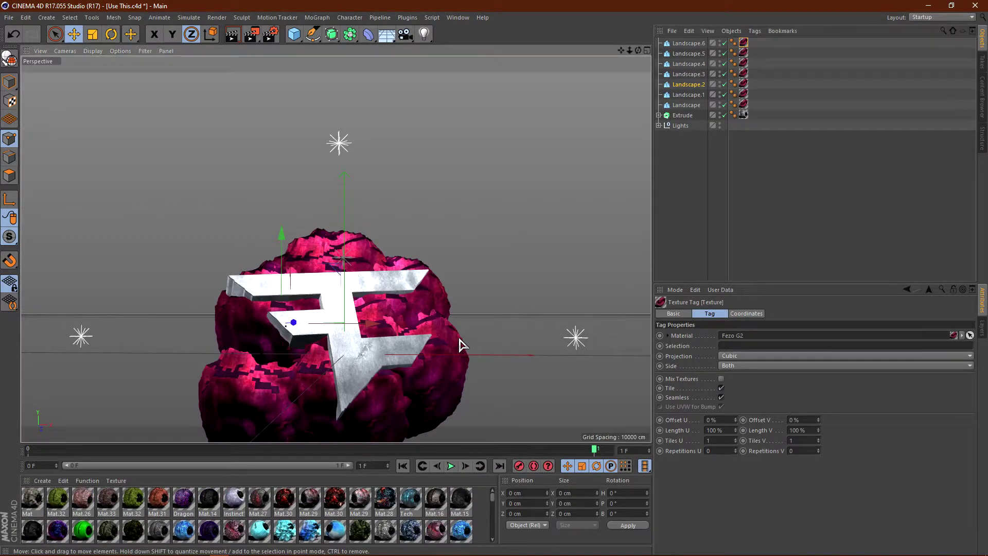
{"action": "scroll", "coordinate": [451, 337], "scroll_direction": "down", "scroll_amount": 1}
{"action": "scroll", "coordinate": [408, 343], "scroll_direction": "up", "scroll_amount": 1}
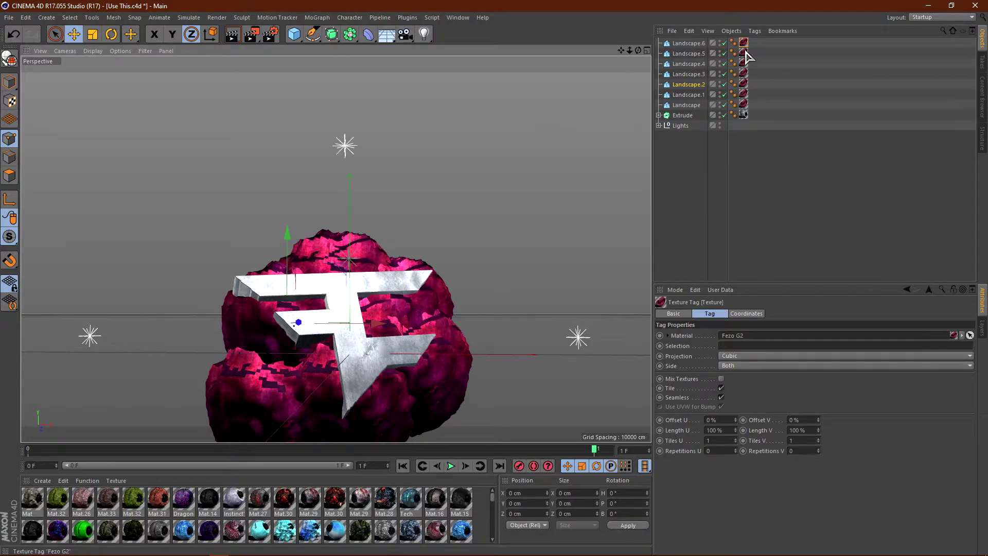
- Select the Fezo G2 texture tags of all seven landscape rocks
{"action": "left_click", "coordinate": [744, 105], "text": "ctrl"}
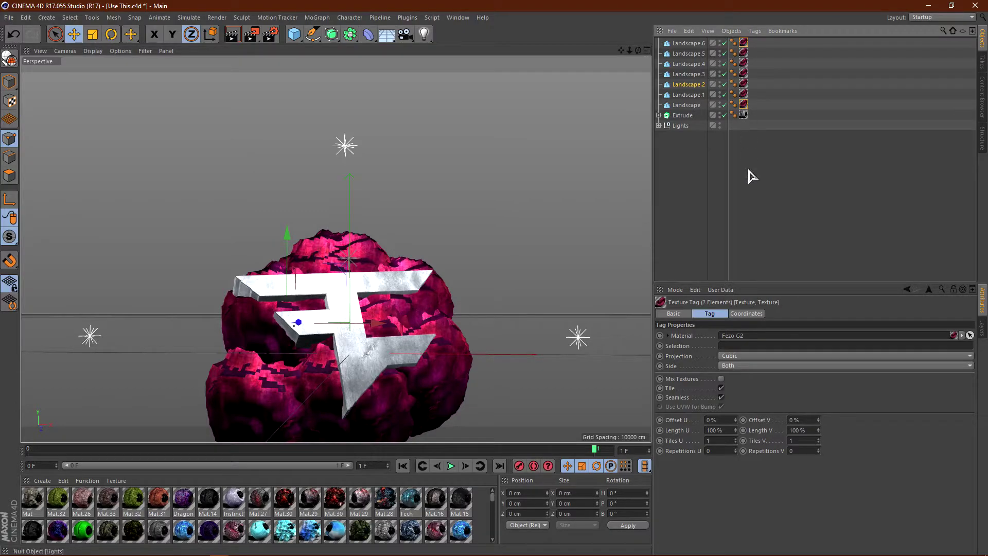
{"action": "mouse_move", "coordinate": [735, 419]}
{"action": "left_mouse_down"}
{"action": "mouse_move", "coordinate": [759, 420]}
{"action": "mouse_move", "coordinate": [718, 419]}
{"action": "mouse_move", "coordinate": [736, 422]}
{"action": "left_mouse_up"}
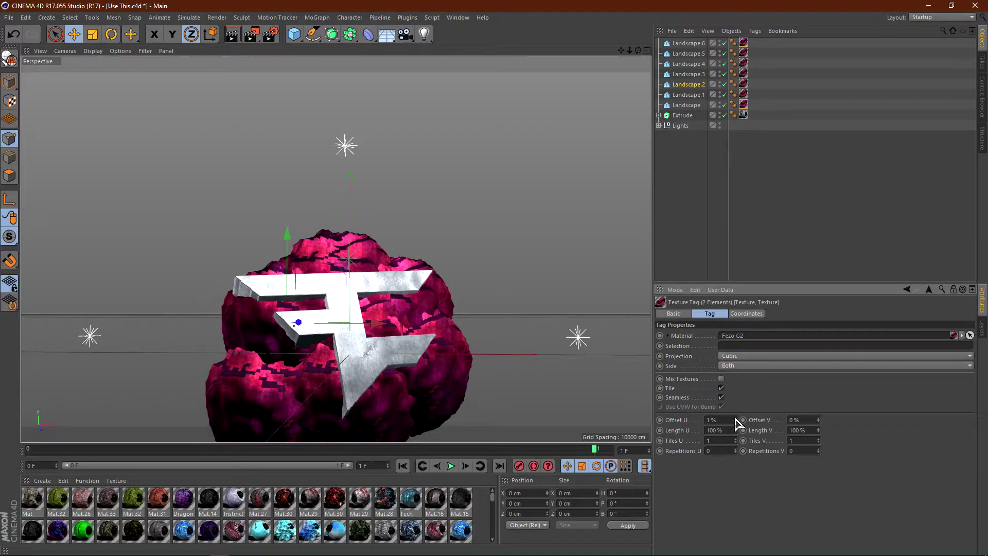
{"action": "left_click", "coordinate": [743, 43]}
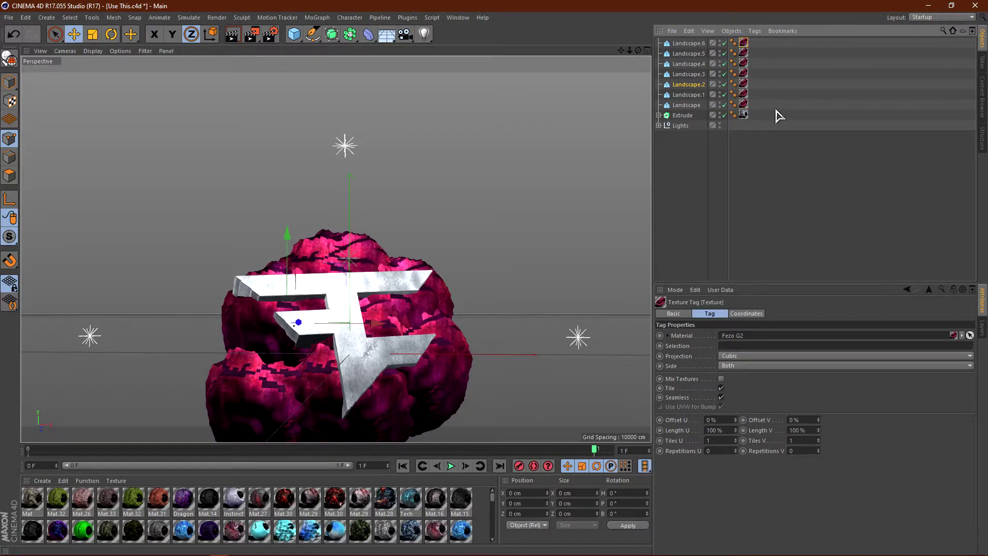
{"action": "left_click", "coordinate": [744, 105], "text": "shift"}
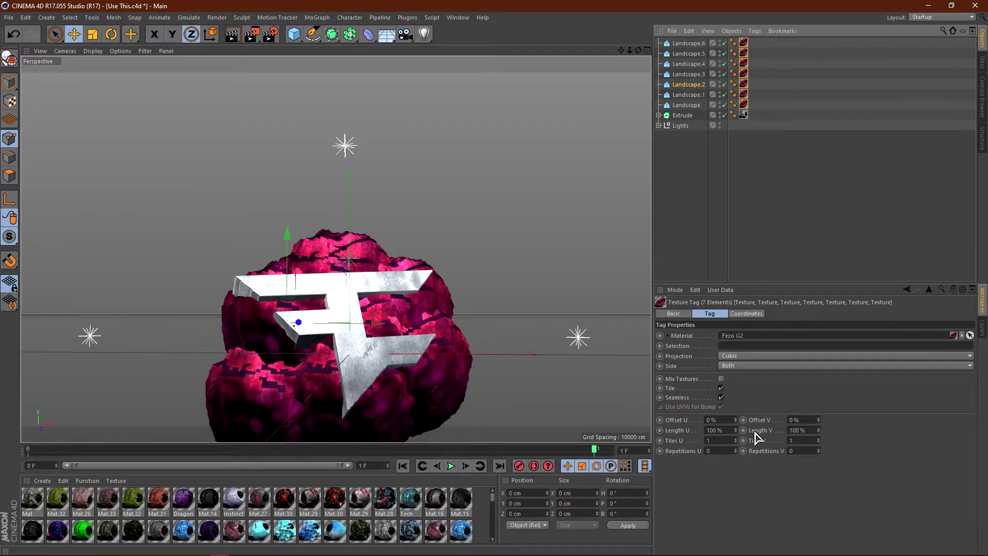
- Try shifting the Offset U and Offset V of the selected rock textures, undoing each change
{"action": "left_click_drag", "start_coordinate": [735, 420], "coordinate": [756, 420]}
{"action": "key", "text": "ctrl+z"}
{"action": "left_click_drag", "start_coordinate": [819, 420], "coordinate": [826, 394]}
{"action": "key", "text": "ctrl+z"}
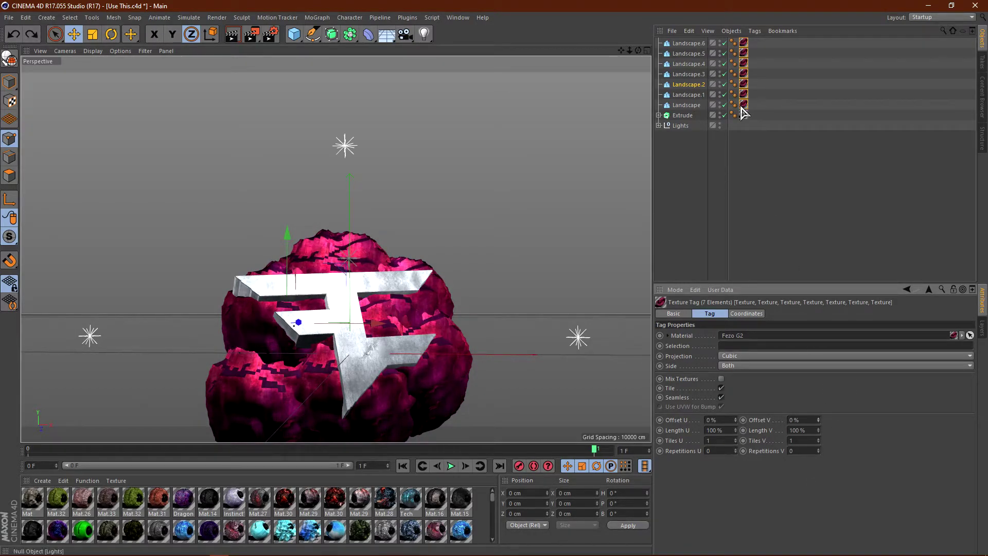
- Set the projection of the seven selected rock textures to Spherical and render the view as a preview
{"action": "left_click", "coordinate": [739, 356]}
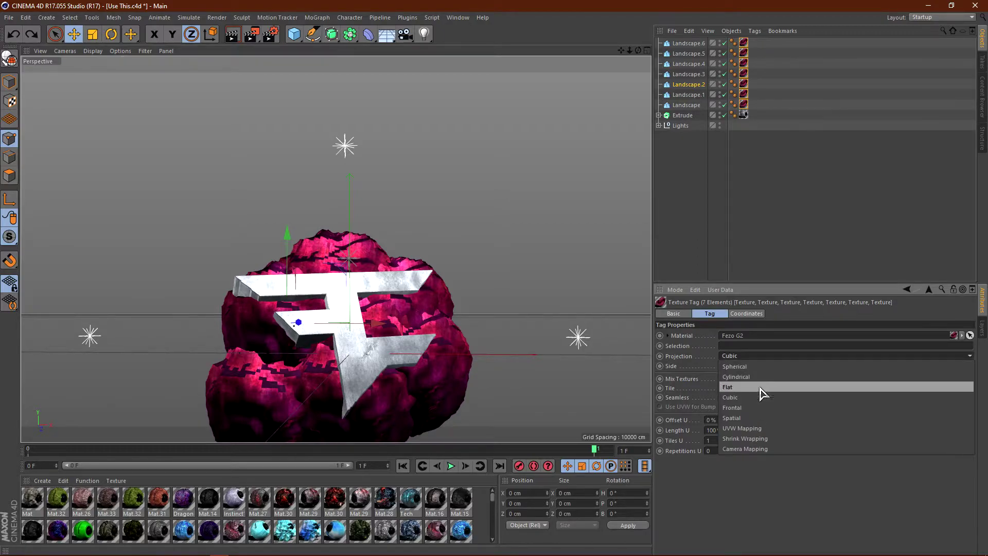
{"action": "left_click", "coordinate": [727, 363]}
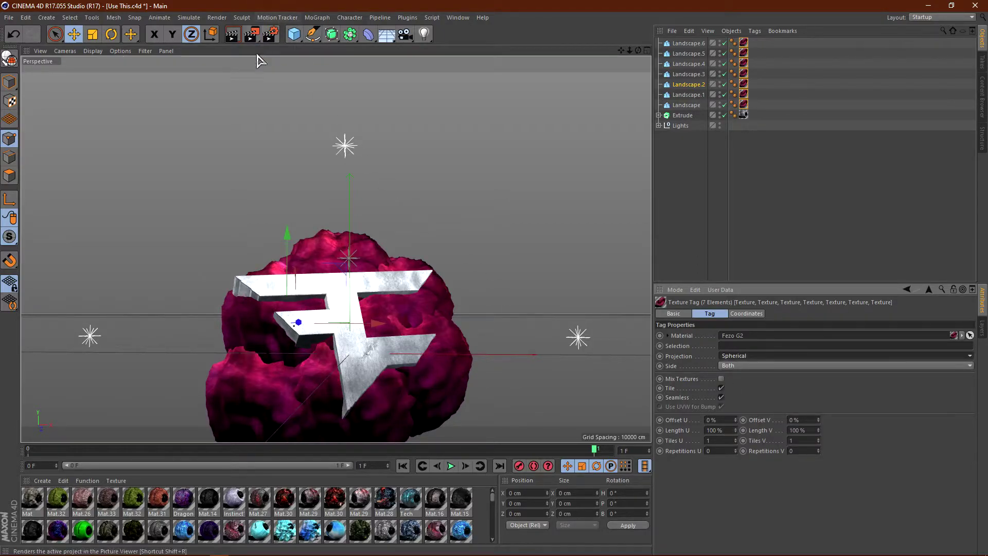
{"action": "left_click", "coordinate": [233, 35]}
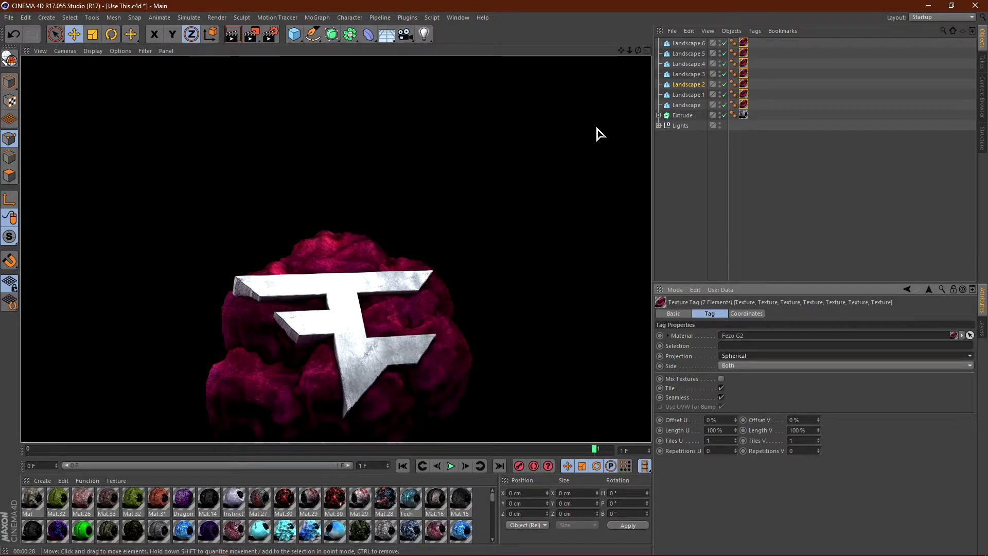
- Shift the lower left rock, Landscape.5, slightly toward the logo and rotate it to vary its surface
{"action": "left_click", "coordinate": [691, 74]}
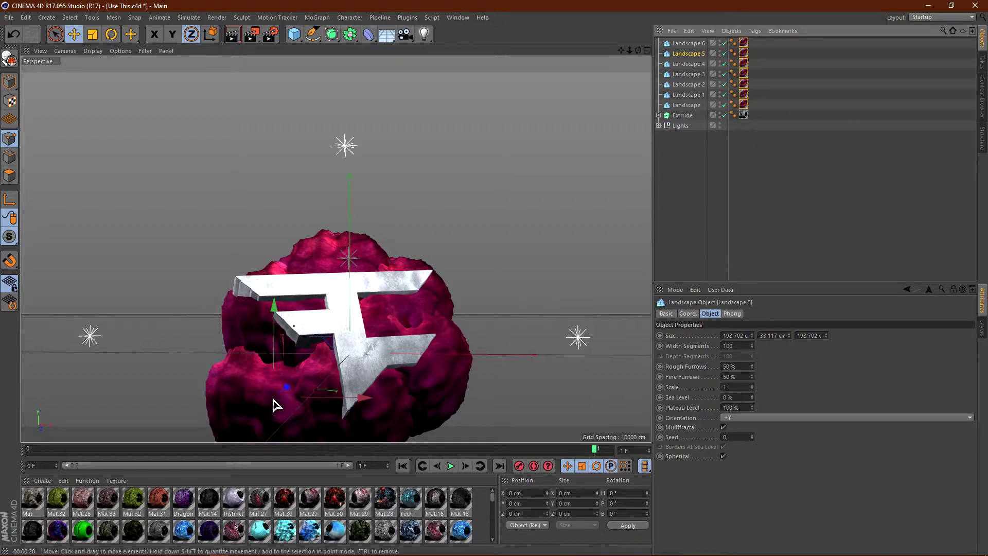
{"action": "left_click_drag", "start_coordinate": [285, 386], "coordinate": [282, 392]}
{"action": "left_click_drag", "start_coordinate": [364, 411], "coordinate": [374, 412]}
{"action": "left_click_drag", "start_coordinate": [294, 387], "coordinate": [294, 393]}
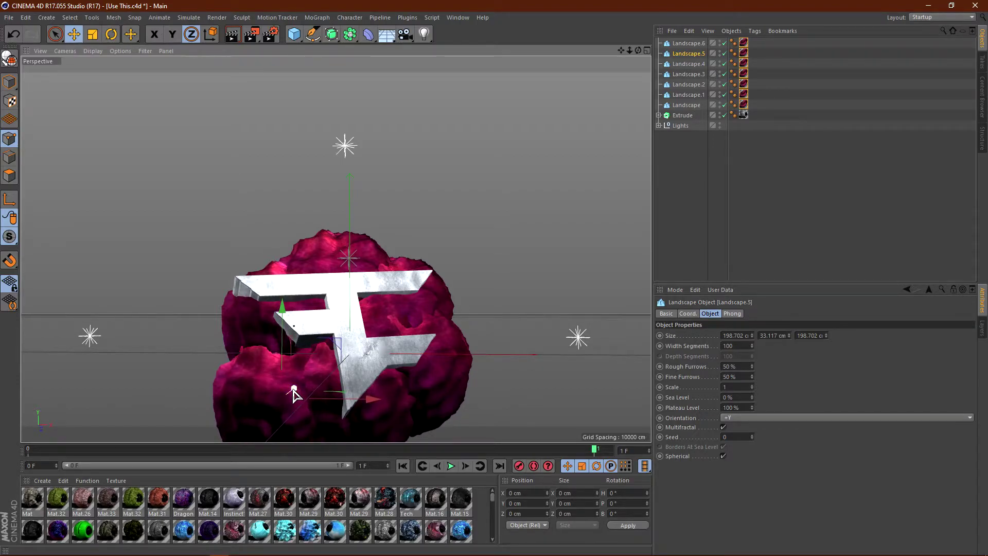
{"action": "left_click", "coordinate": [111, 34]}
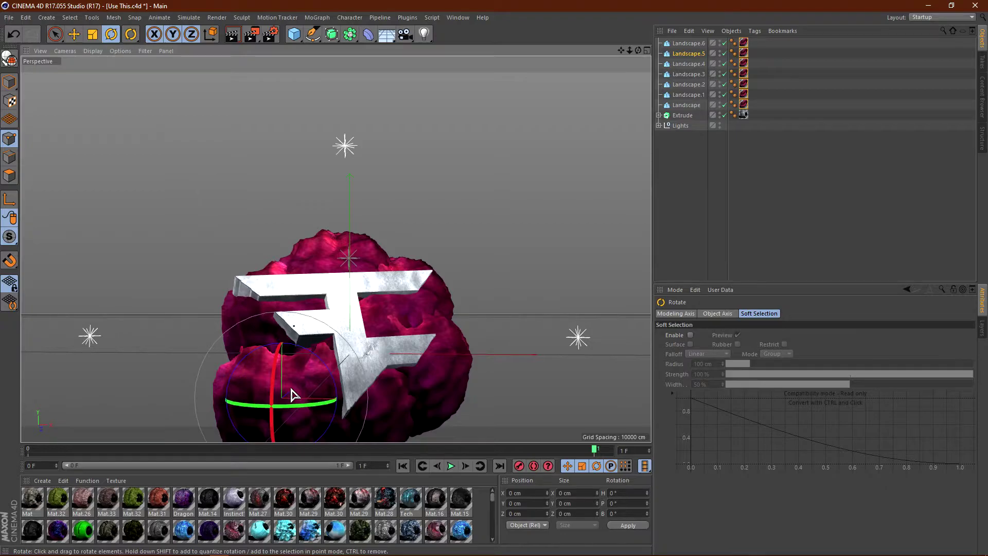
{"action": "left_click_drag", "start_coordinate": [311, 330], "coordinate": [280, 317]}
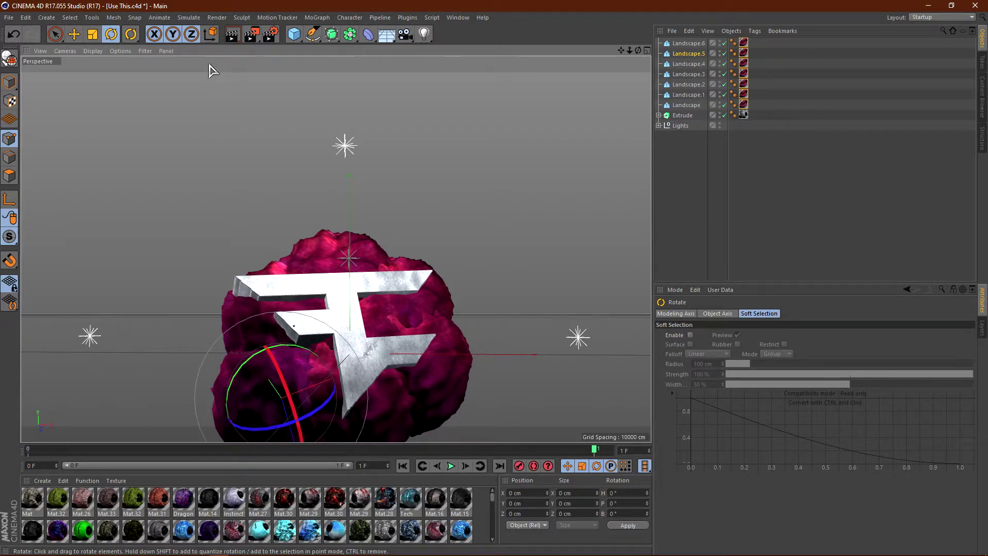
- Render only the viewport region around the lower left rock and the lower part of the logo
{"action": "left_click", "coordinate": [252, 36]}
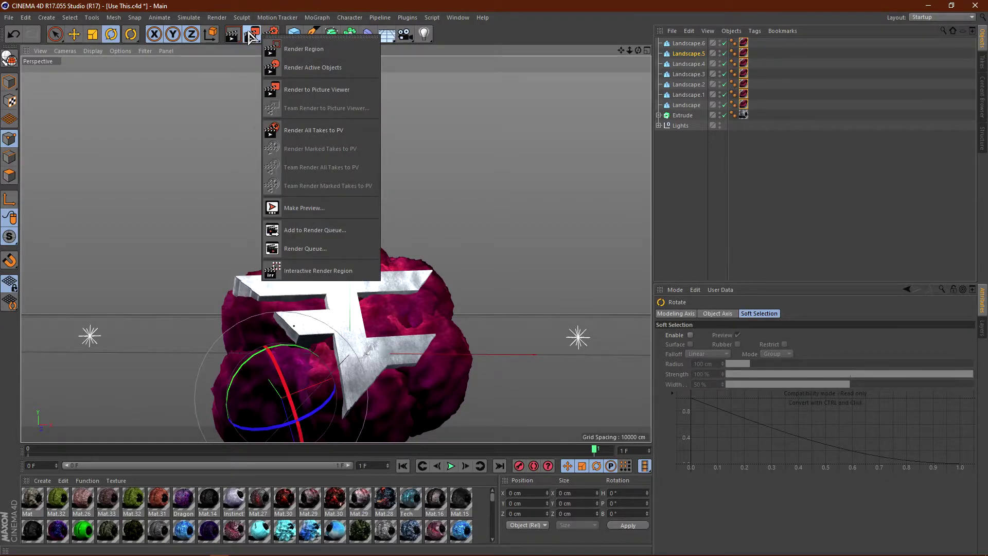
{"action": "left_click", "coordinate": [299, 49]}
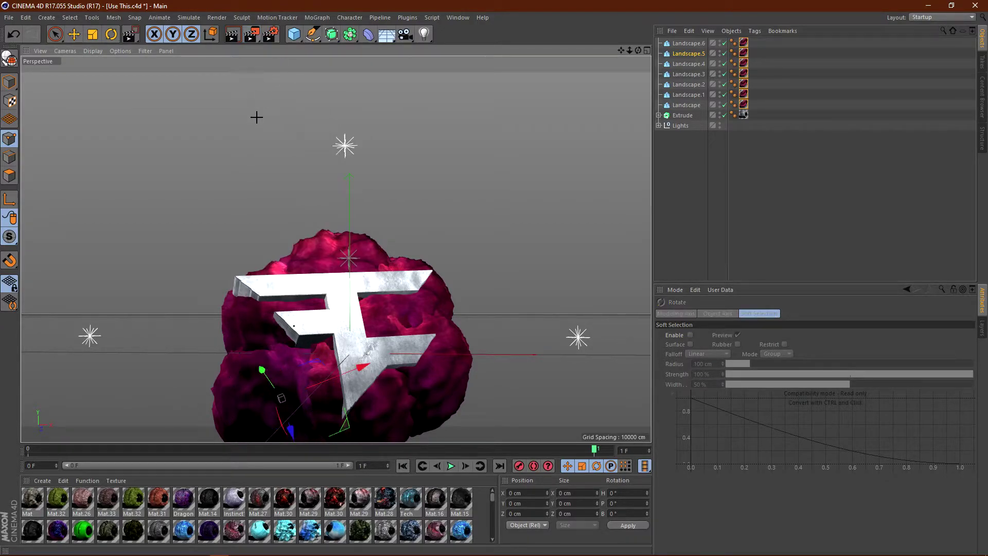
{"action": "left_click_drag", "start_coordinate": [146, 314], "coordinate": [427, 457]}
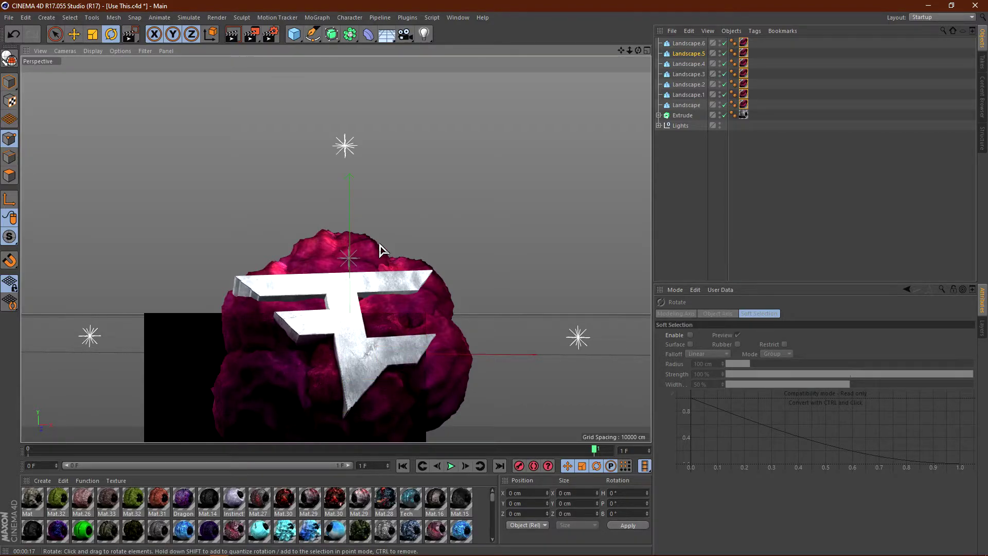
- Add an Umami spline object from the installed plugins to the scene
{"action": "left_click", "coordinate": [694, 193]}
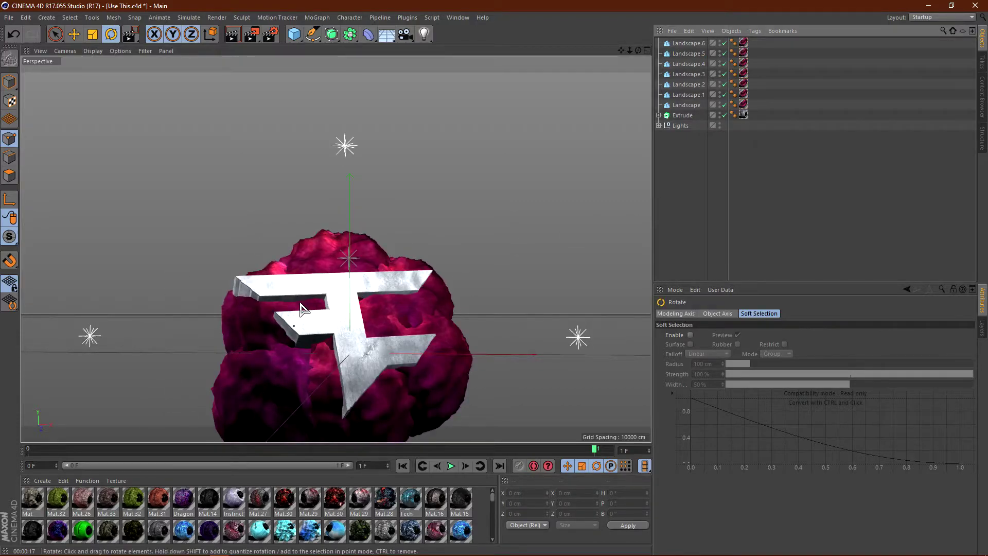
{"action": "left_click", "coordinate": [312, 35]}
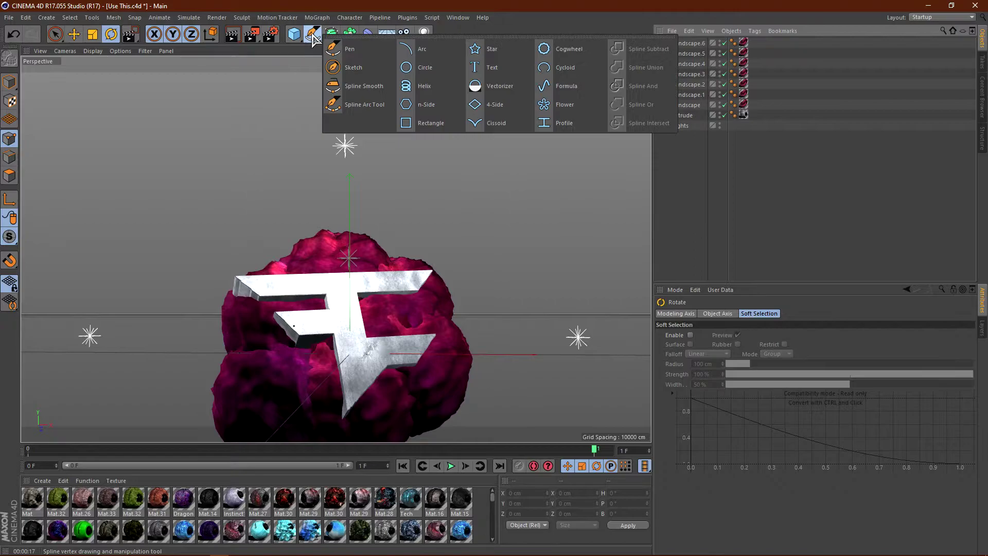
{"action": "left_click", "coordinate": [408, 18]}
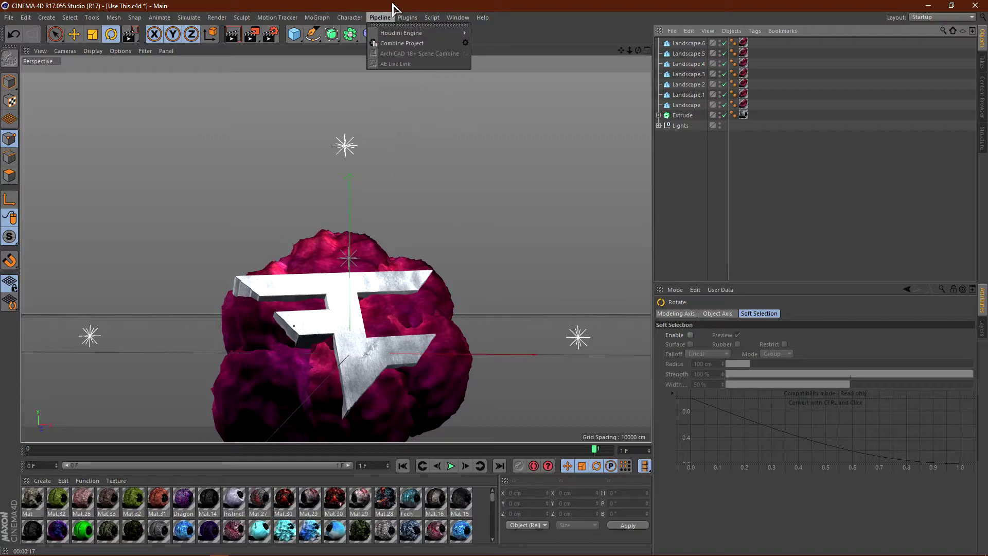
{"action": "mouse_move", "coordinate": [407, 18]}
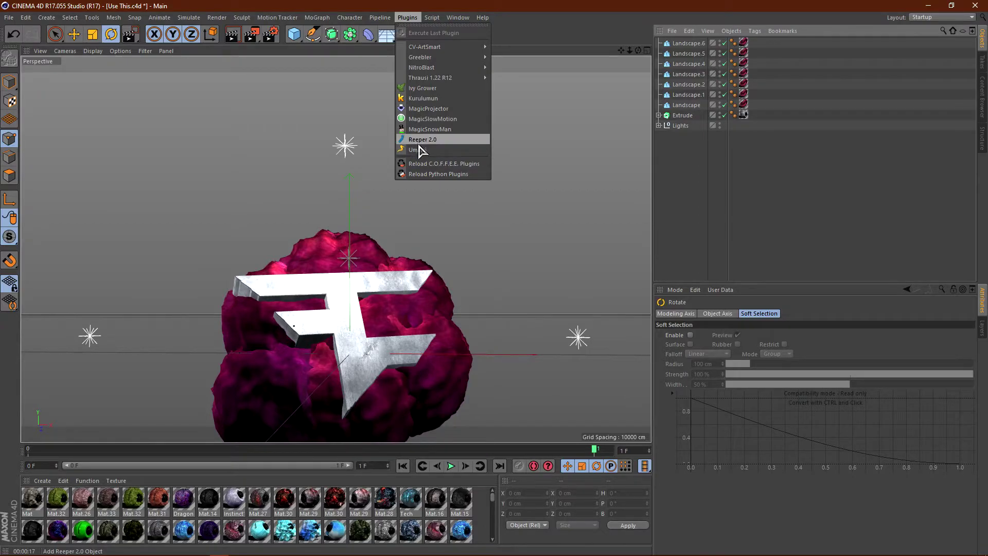
{"action": "left_click", "coordinate": [704, 170]}
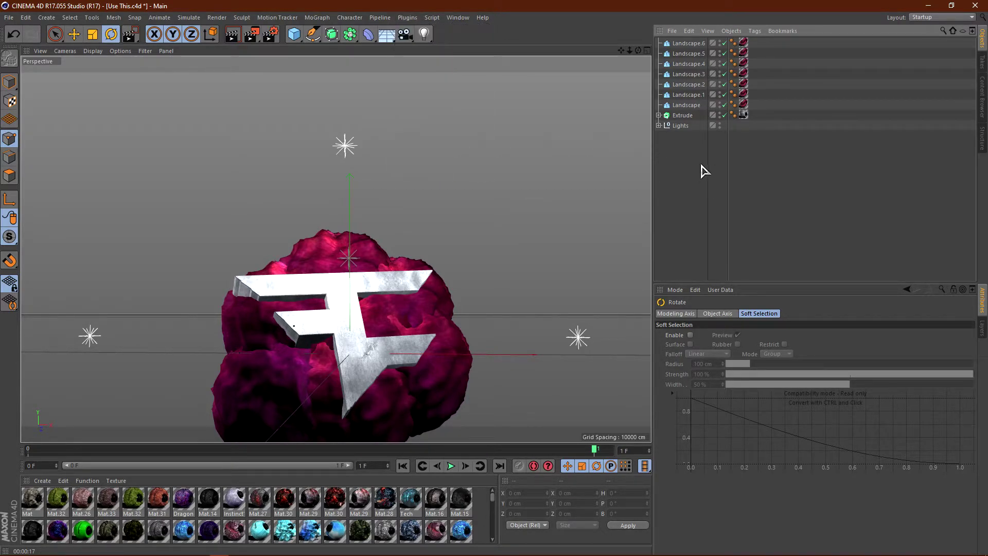
{"action": "left_click", "coordinate": [313, 35]}
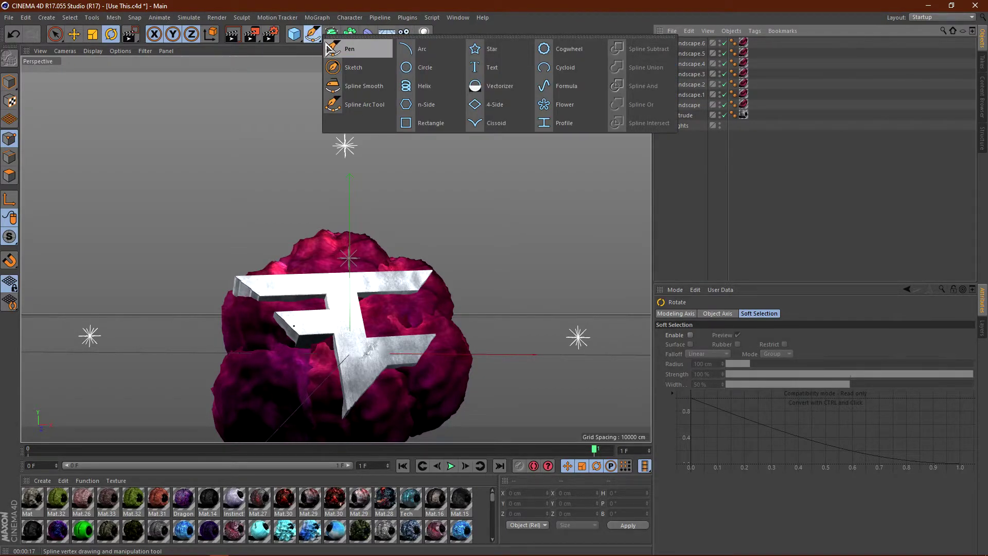
{"action": "left_click", "coordinate": [406, 19]}
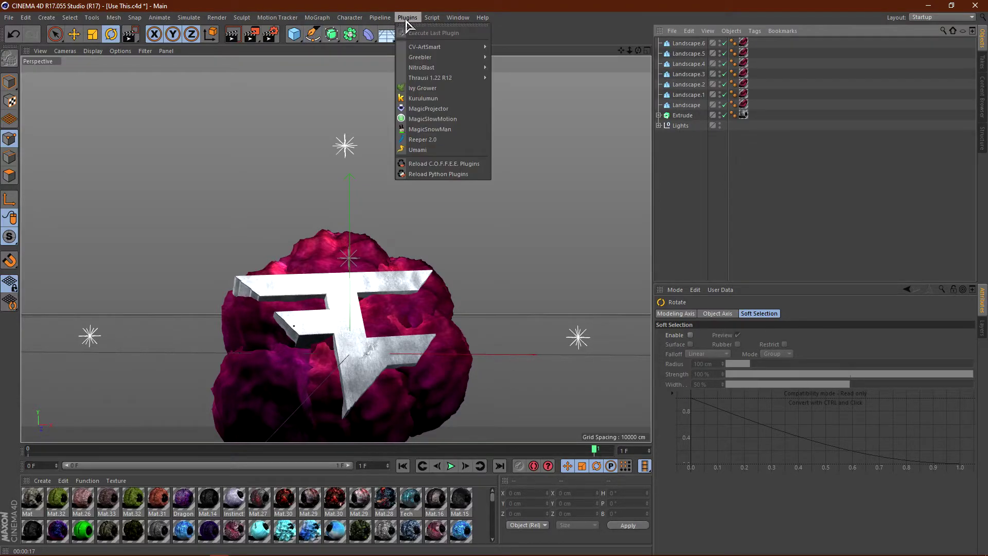
{"action": "left_click", "coordinate": [430, 150]}
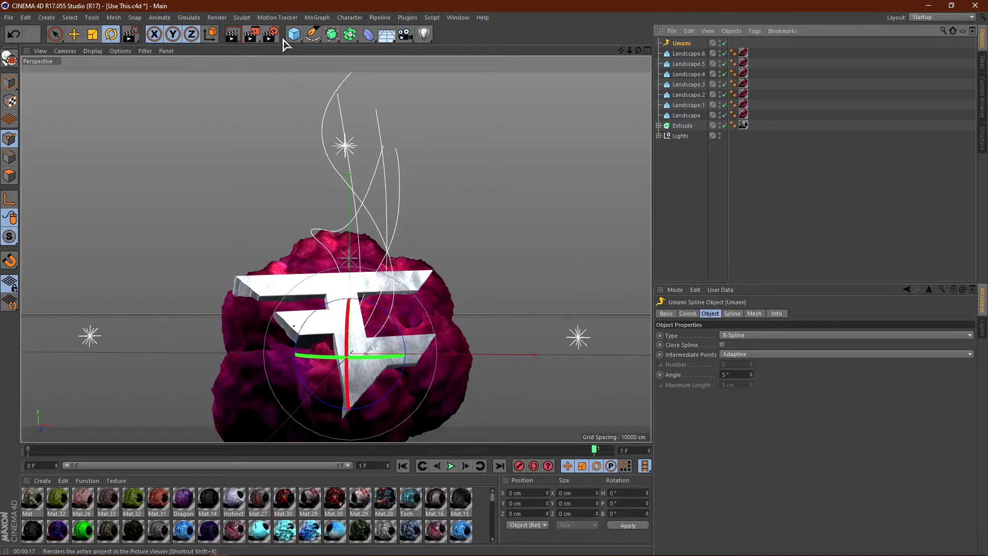
- Add a circle spline and scale it down to a radius of about 35 cm
{"action": "left_click", "coordinate": [314, 34]}
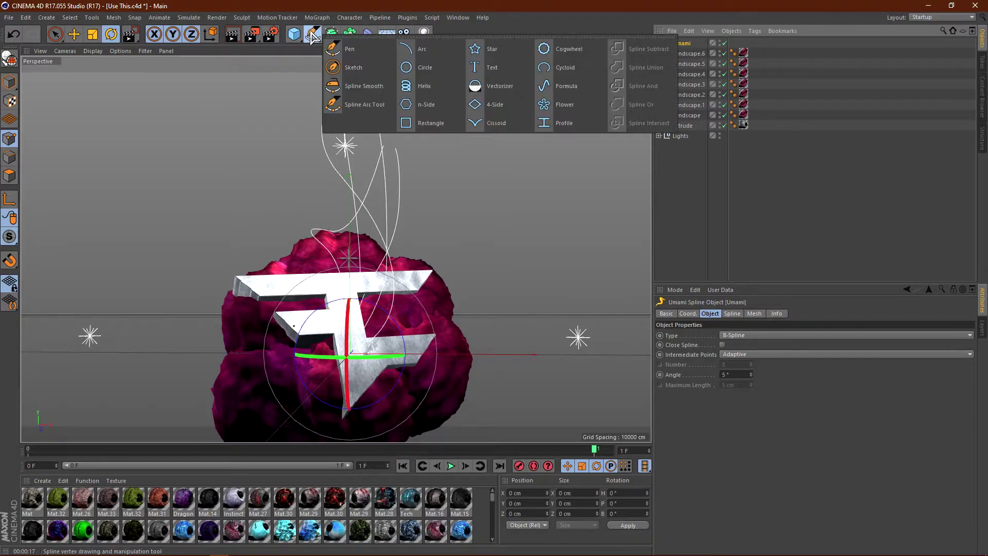
{"action": "left_click", "coordinate": [423, 67]}
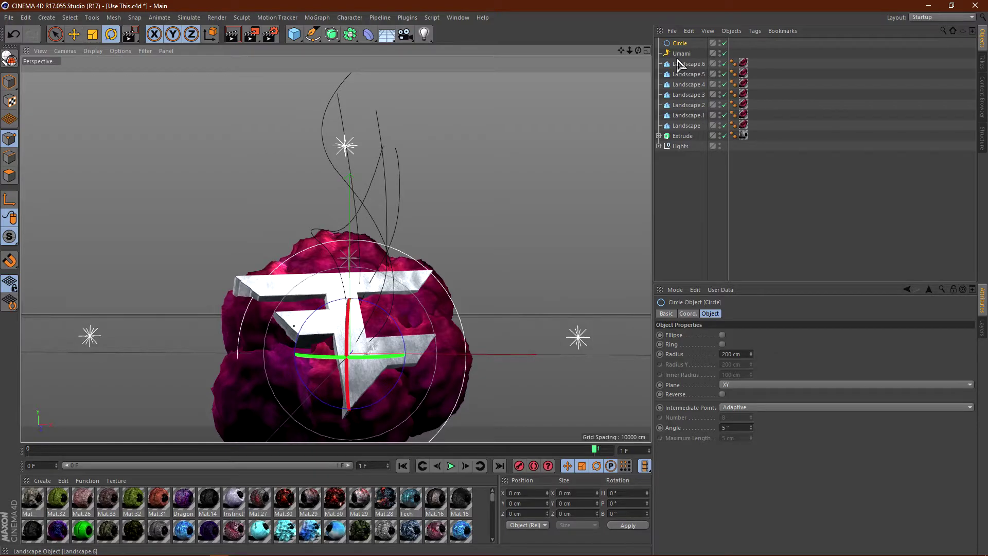
{"action": "left_click", "coordinate": [93, 34]}
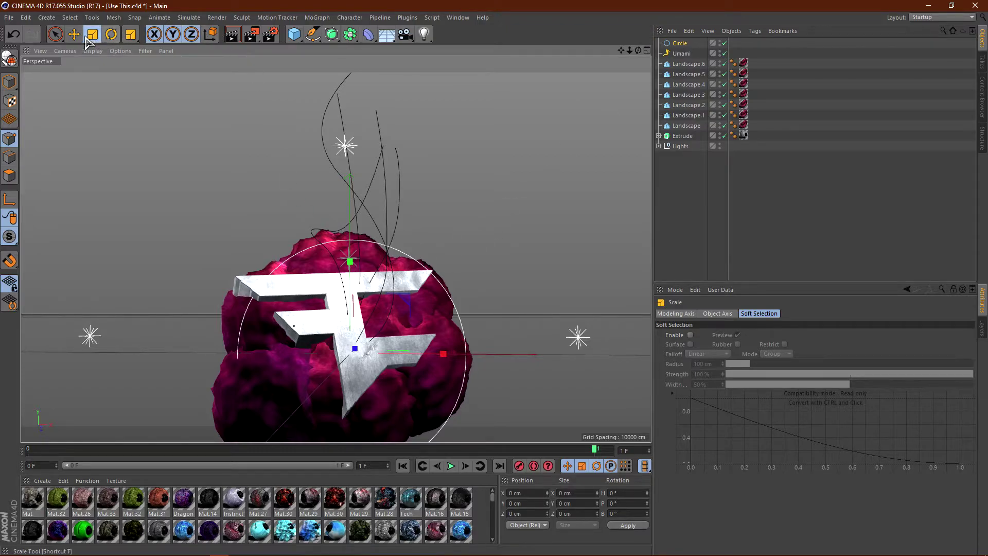
{"action": "left_click_drag", "start_coordinate": [406, 300], "coordinate": [332, 319]}
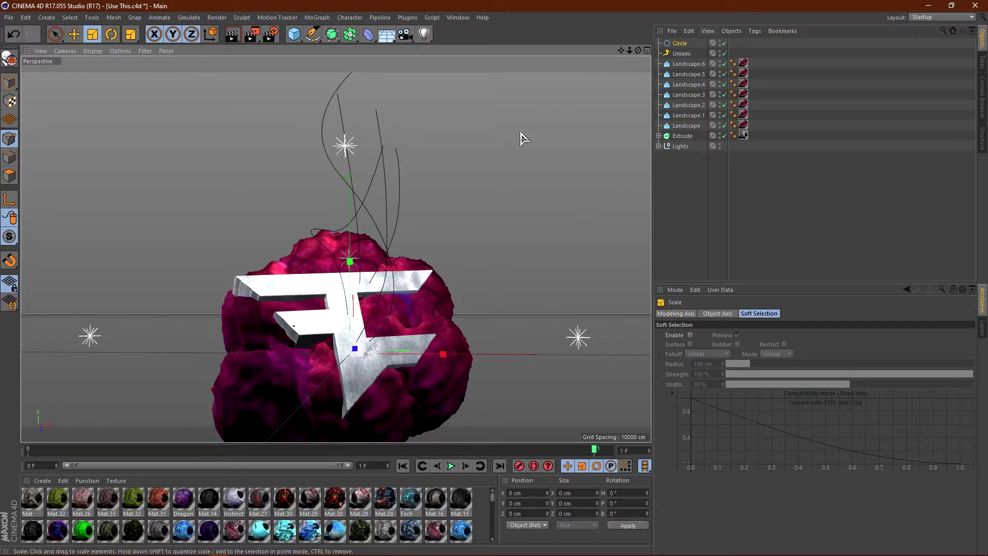
- Assign the circle as the Umami mesh's profile spline and scale the circle down to a radius of about 11 cm
{"action": "left_click", "coordinate": [682, 53]}
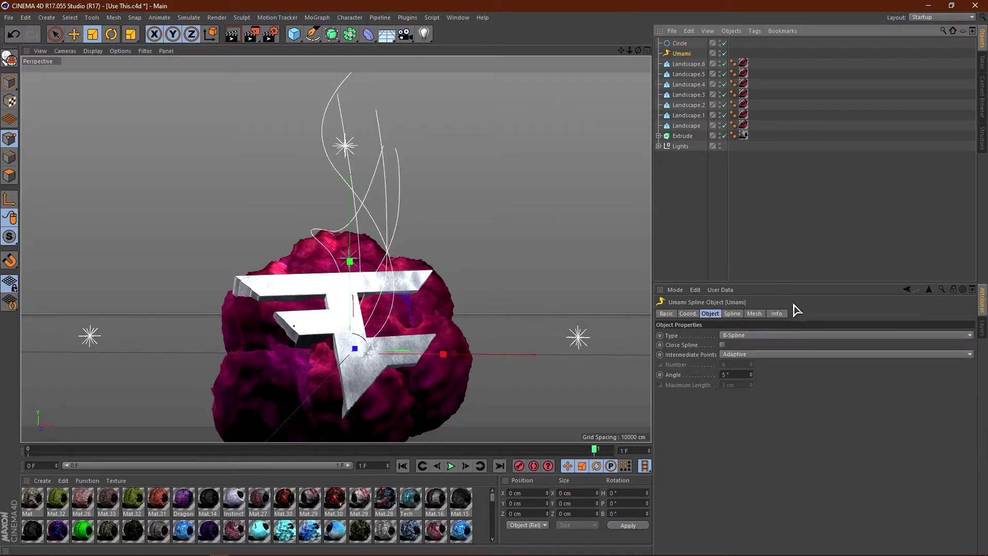
{"action": "left_click", "coordinate": [755, 313]}
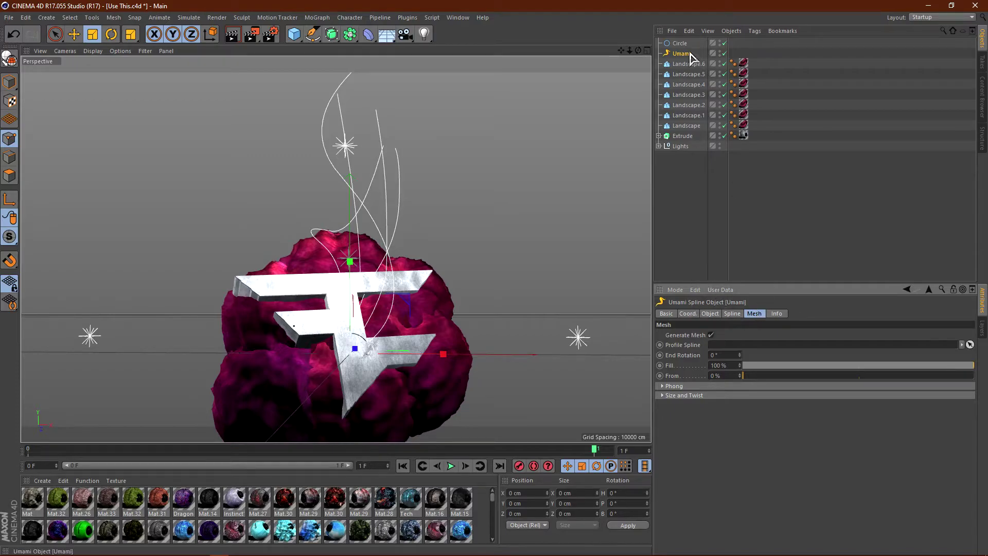
{"action": "left_click_drag", "start_coordinate": [732, 350], "coordinate": [730, 345]}
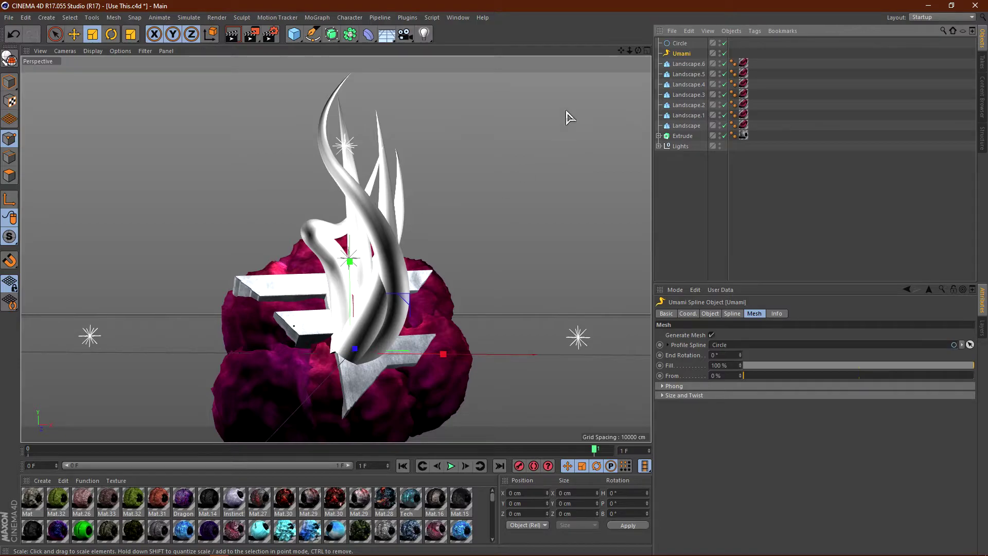
{"action": "left_click", "coordinate": [680, 44]}
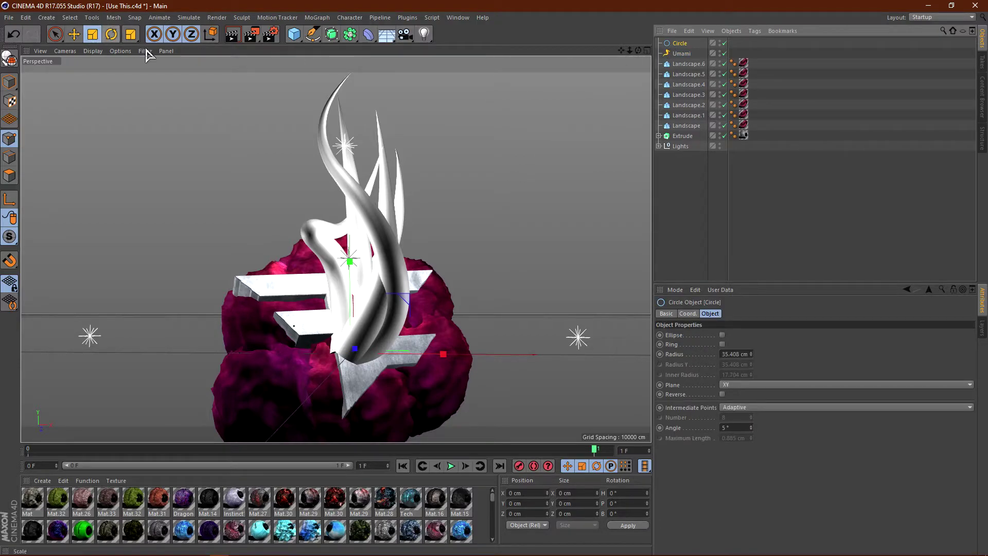
{"action": "left_click_drag", "start_coordinate": [410, 291], "coordinate": [358, 334]}
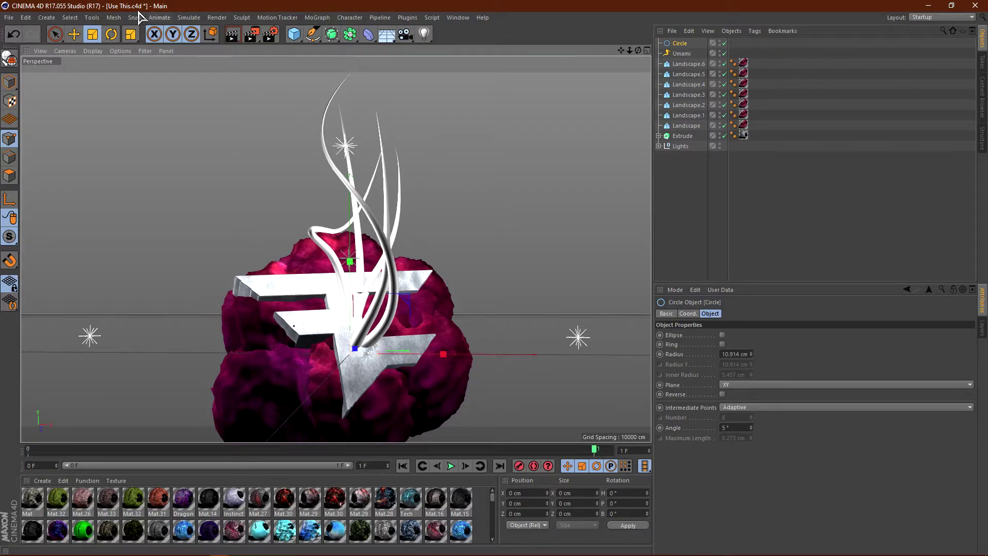
- Randomize the rotation of the Umami splines with R.H 306, R.P 157 and R.B 84
{"action": "left_click", "coordinate": [681, 54]}
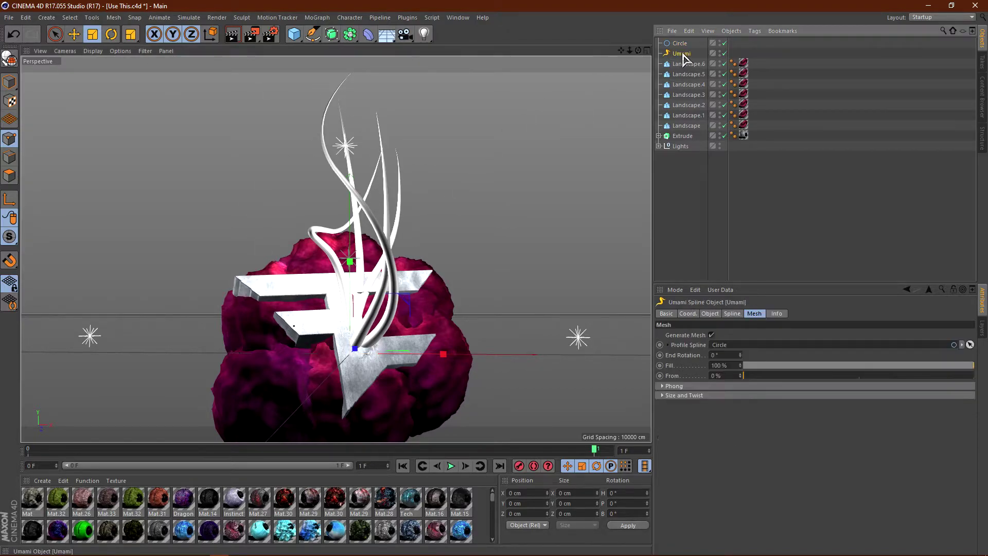
{"action": "left_click", "coordinate": [732, 315]}
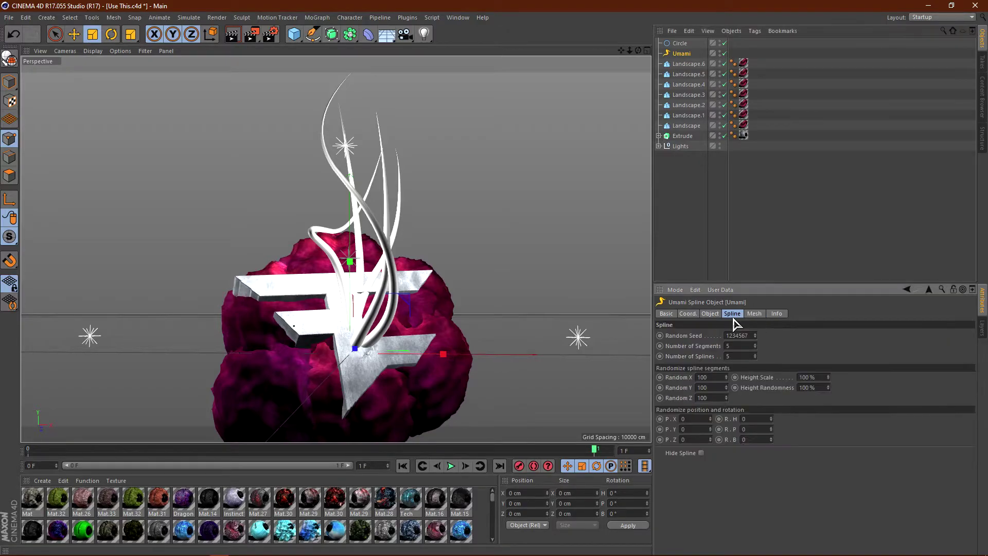
{"action": "left_click_drag", "start_coordinate": [770, 420], "coordinate": [773, 442]}
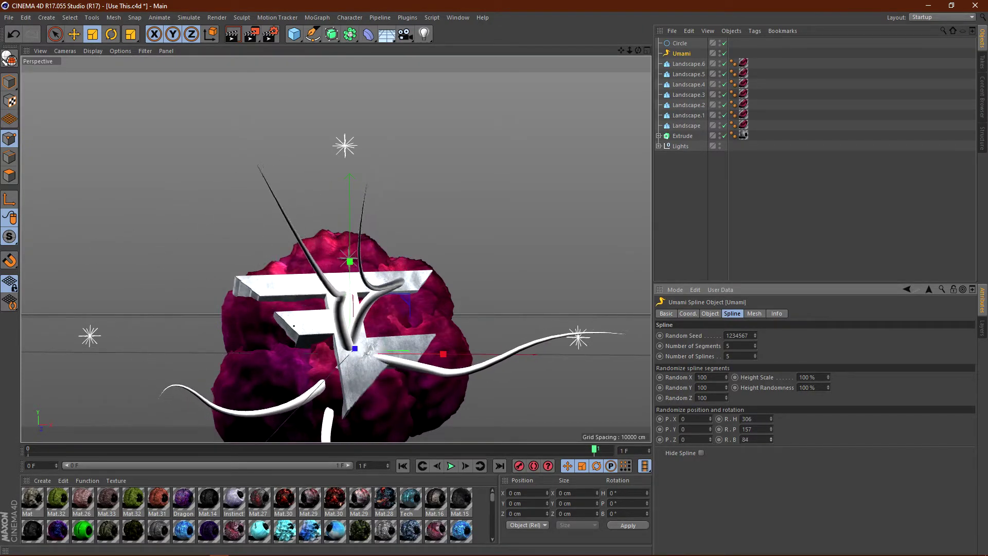
- Move the Umami splines slightly up and back so they grow out of the rocks behind the logo
{"action": "left_click", "coordinate": [76, 34]}
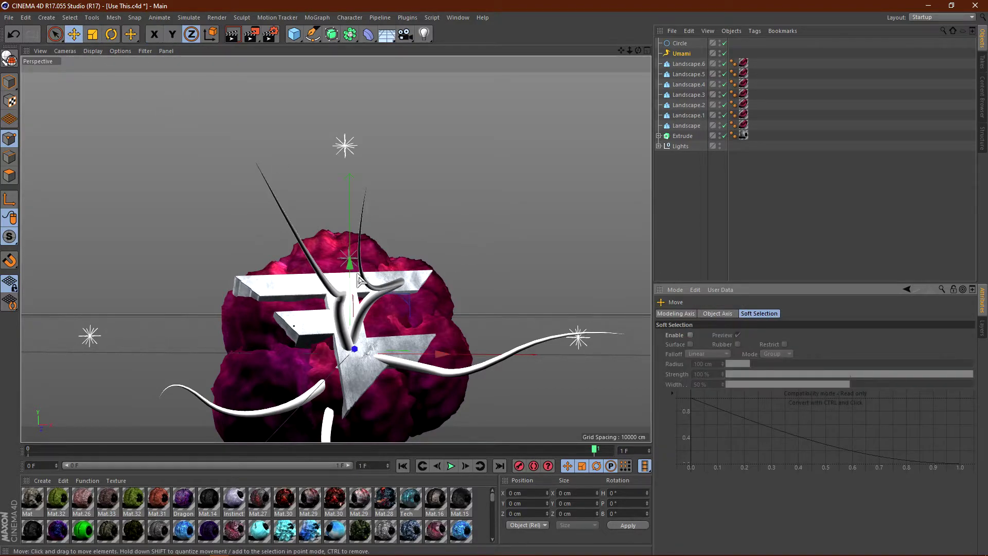
{"action": "left_click_drag", "start_coordinate": [354, 350], "coordinate": [344, 357]}
{"action": "left_click_drag", "start_coordinate": [350, 265], "coordinate": [349, 241]}
{"action": "left_click_drag", "start_coordinate": [355, 327], "coordinate": [394, 328]}
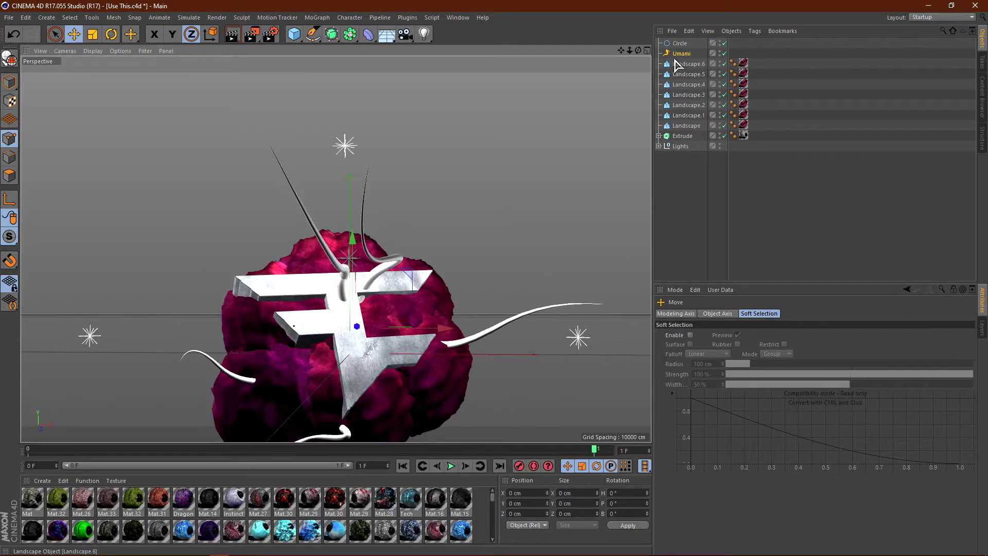
- Set the Umami object's number of splines to 10
{"action": "left_click", "coordinate": [681, 53]}
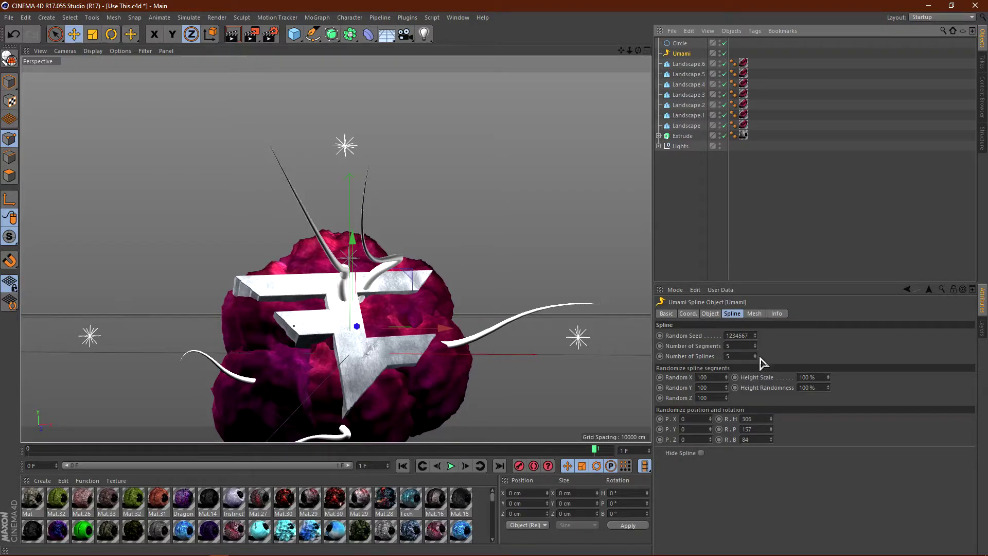
{"action": "mouse_move", "coordinate": [755, 345]}
{"action": "left_mouse_down"}
{"action": "mouse_move", "coordinate": [755, 333]}
{"action": "mouse_move", "coordinate": [755, 350]}
{"action": "left_mouse_up"}
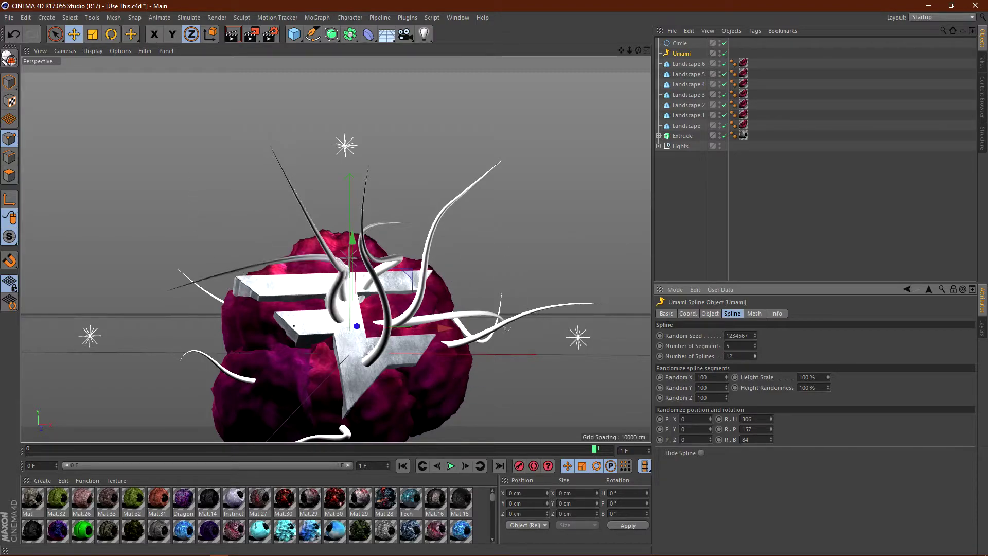
{"action": "left_click", "coordinate": [755, 357]}
{"action": "left_click", "coordinate": [755, 357]}
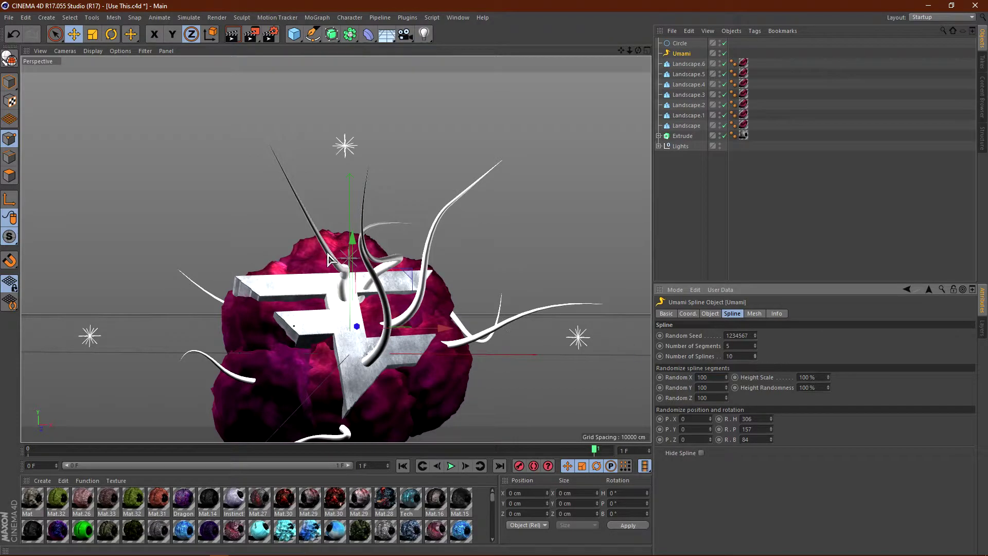
- Rotate the Umami splines so the tentacles spread to the sides and leave the front of the logo clearer
{"action": "key", "text": "r"}
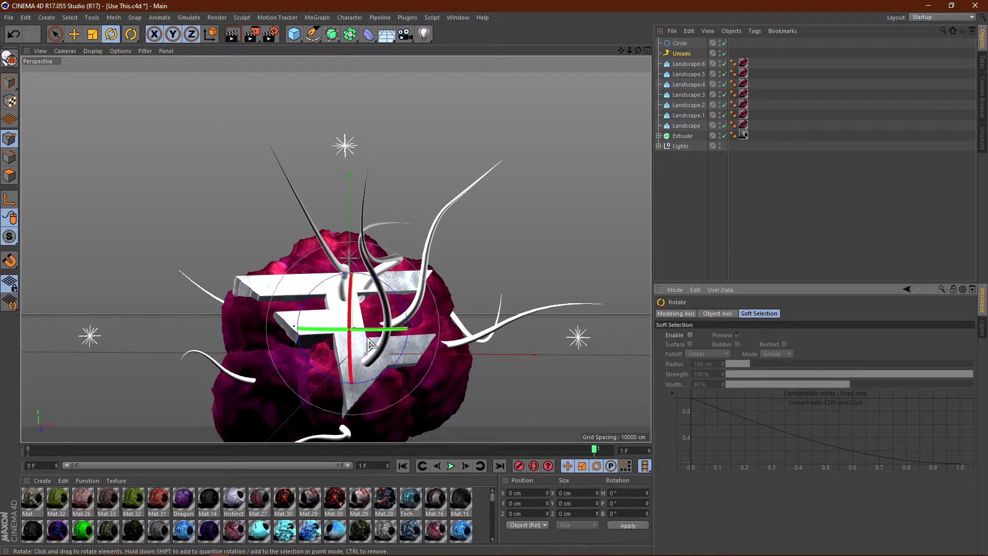
{"action": "left_click_drag", "start_coordinate": [375, 353], "coordinate": [273, 239]}
{"action": "left_click_drag", "start_coordinate": [350, 339], "coordinate": [360, 316]}
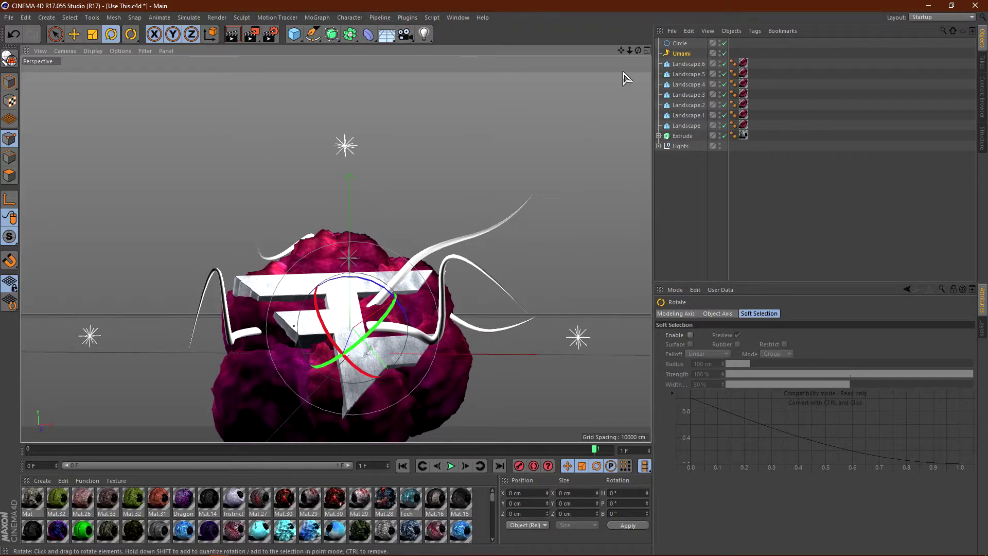
- Duplicate the Umami object and rotate the copy so its tentacles fill other gaps around the rocks
{"action": "key", "text": "ctrl+v"}
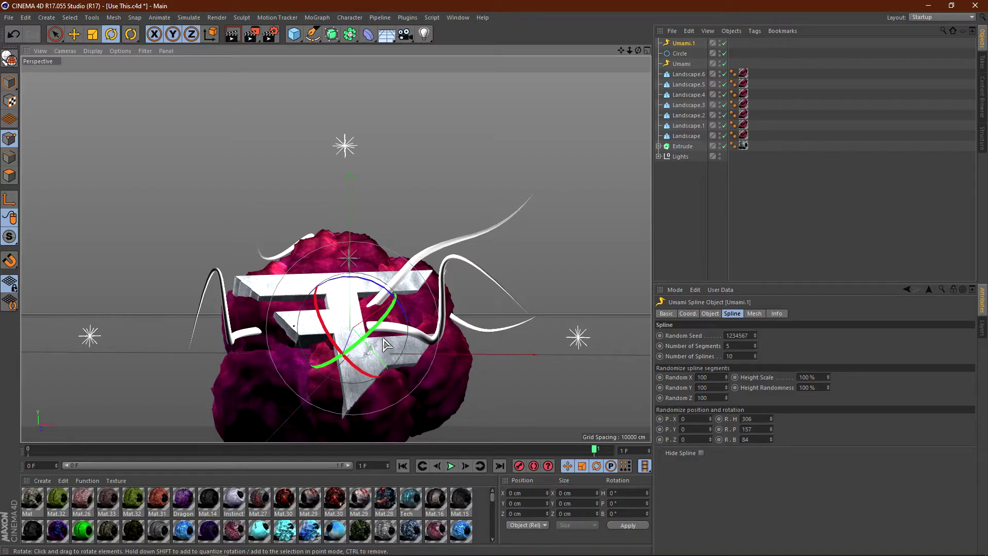
{"action": "left_click_drag", "start_coordinate": [383, 332], "coordinate": [318, 447]}
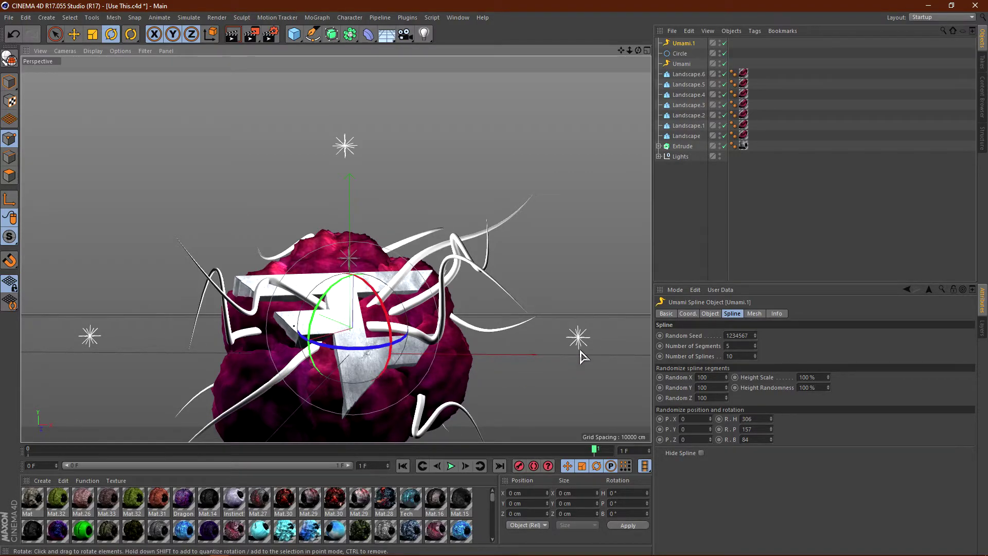
{"action": "left_click_drag", "start_coordinate": [219, 290], "coordinate": [304, 315], "text": "alt"}
{"action": "scroll", "coordinate": [302, 309], "scroll_direction": "up", "scroll_amount": 3}
{"action": "scroll", "coordinate": [302, 309], "scroll_direction": "down", "scroll_amount": 2}
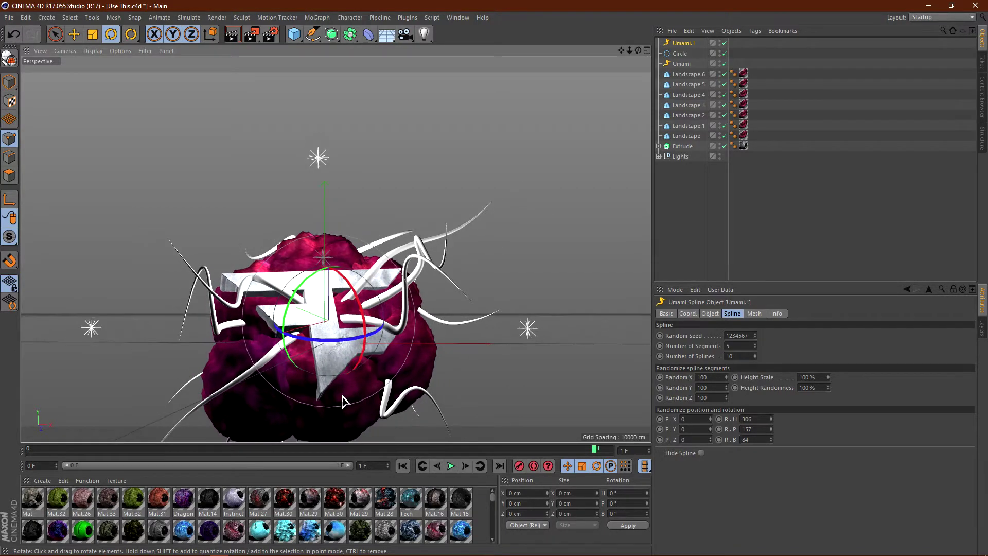
- Apply the Fezo G2 material to the original Umami object and set its texture projection to Cubic
{"action": "left_click_drag", "start_coordinate": [319, 442], "coordinate": [367, 186]}
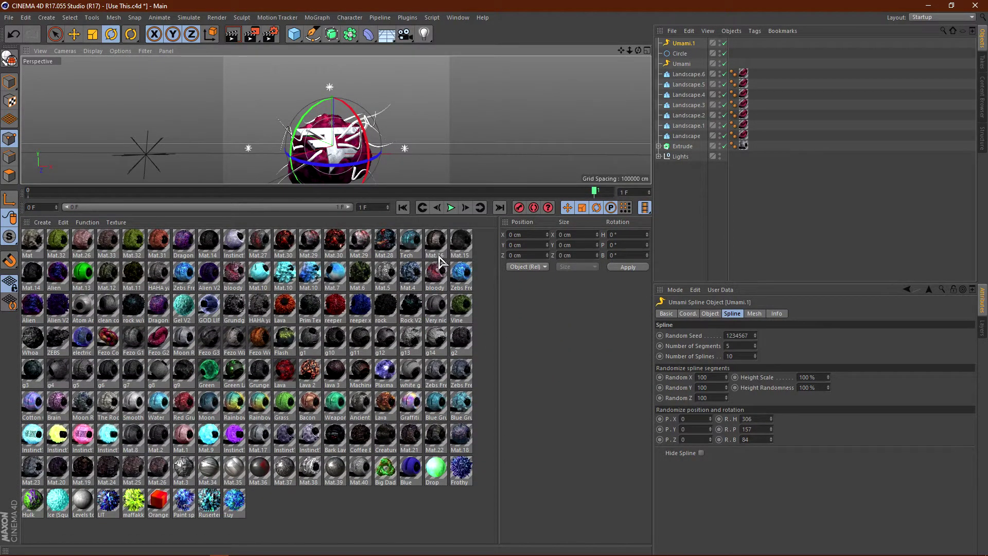
{"action": "left_click", "coordinate": [158, 340]}
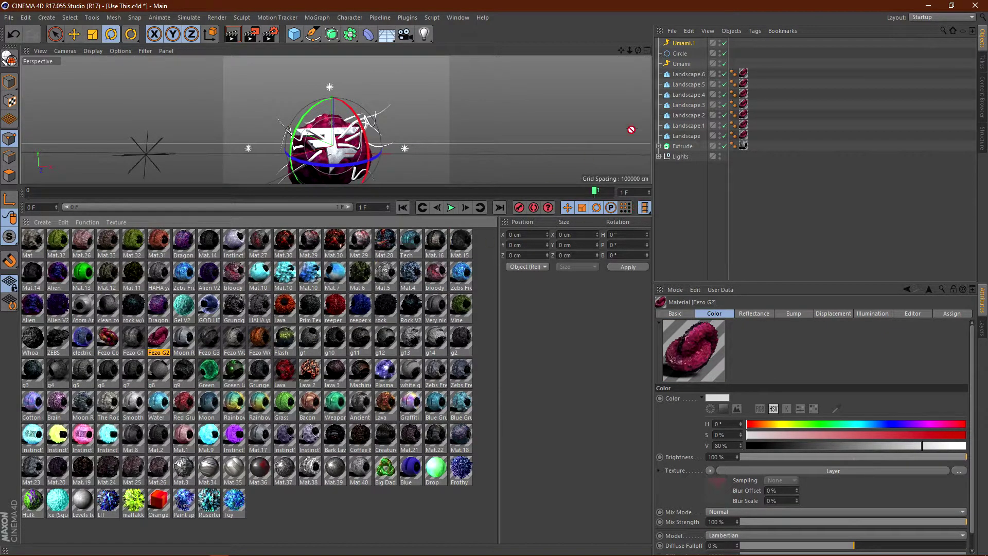
{"action": "left_click_drag", "start_coordinate": [705, 76], "coordinate": [689, 64]}
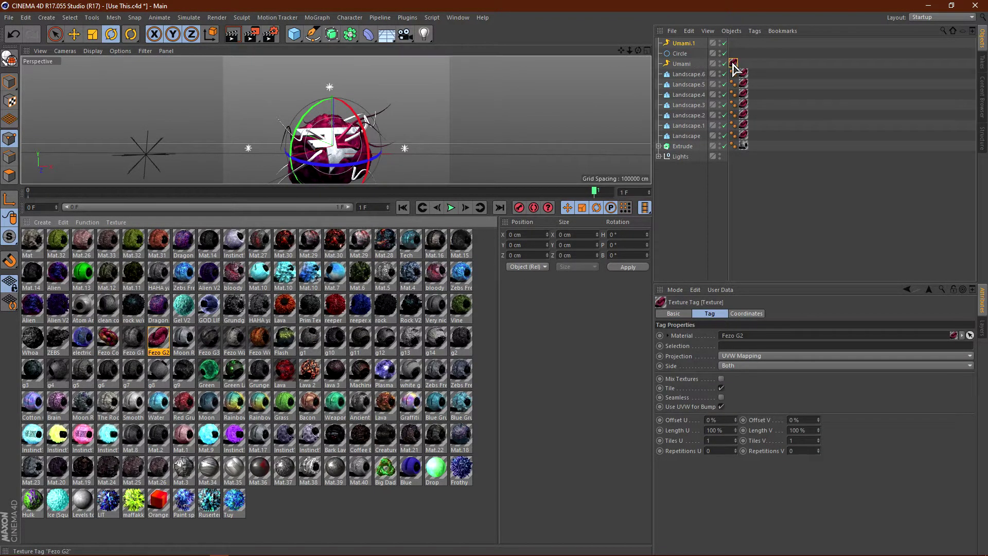
{"action": "left_click", "coordinate": [741, 357]}
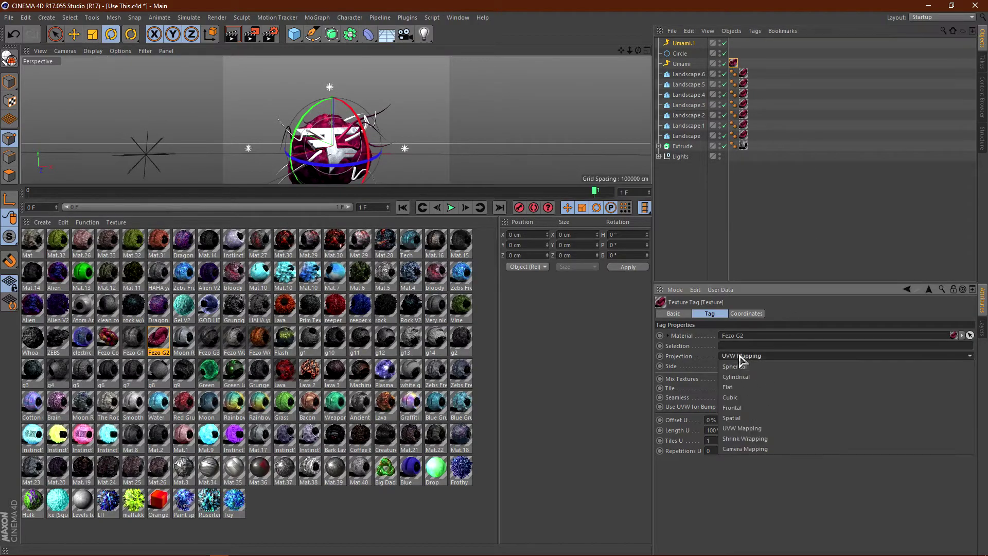
{"action": "left_click", "coordinate": [736, 402]}
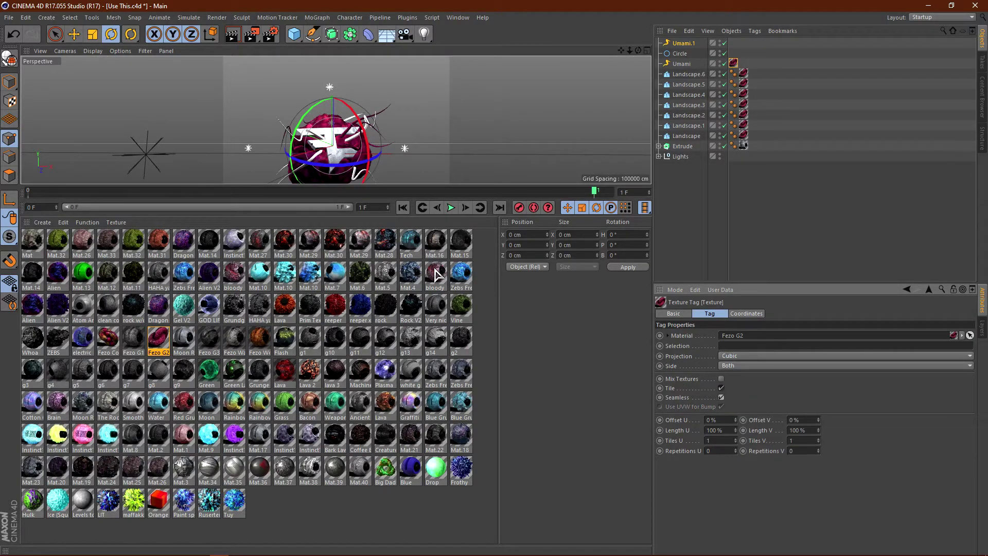
- Apply the Moon Rock V5 material to the duplicated Umami object with Cubic projection and Seamless enabled
{"action": "left_click", "coordinate": [187, 344]}
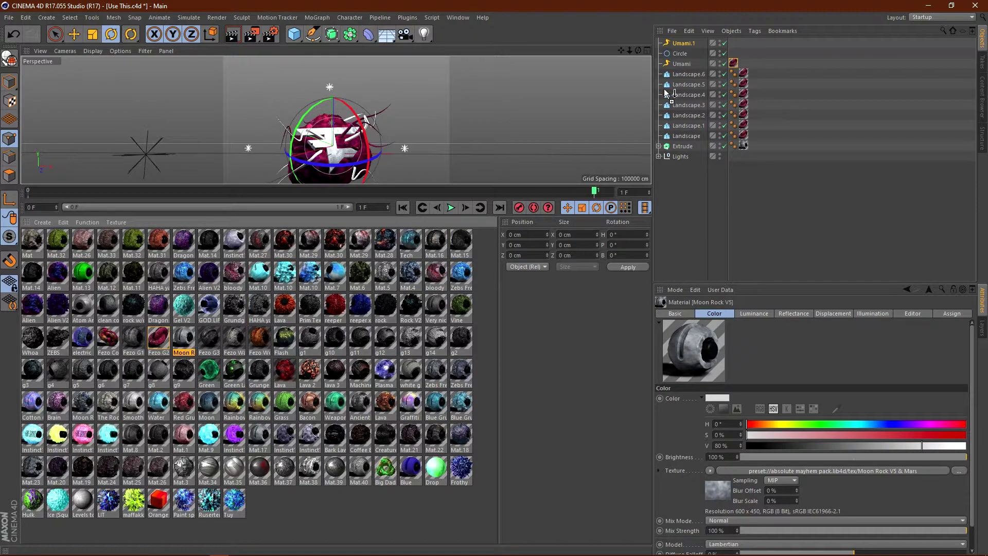
{"action": "left_click_drag", "start_coordinate": [695, 45], "coordinate": [696, 44]}
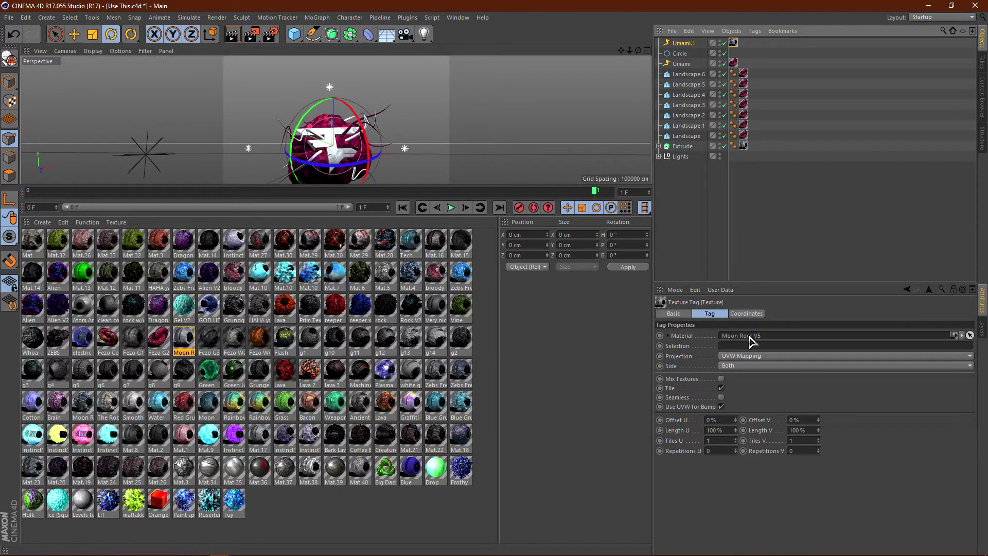
{"action": "left_click", "coordinate": [741, 357]}
{"action": "left_click", "coordinate": [736, 403]}
{"action": "left_click", "coordinate": [721, 397]}
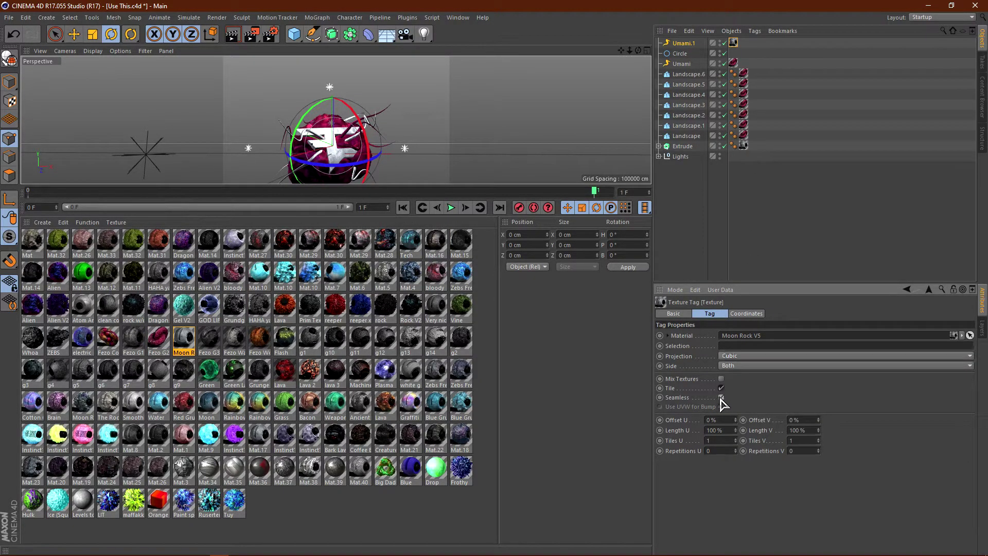
{"action": "left_click_drag", "start_coordinate": [372, 185], "coordinate": [381, 454]}
{"action": "scroll", "coordinate": [384, 441], "scroll_direction": "up", "scroll_amount": 5}
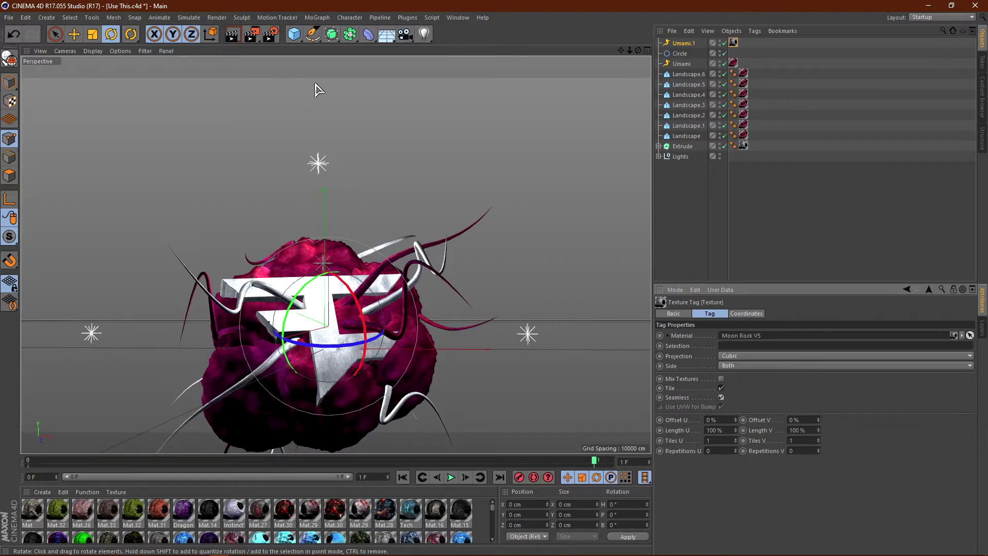
- Duplicate the Extrude logo object, declining to change the texture paths to absolute paths
{"action": "left_click", "coordinate": [683, 146]}
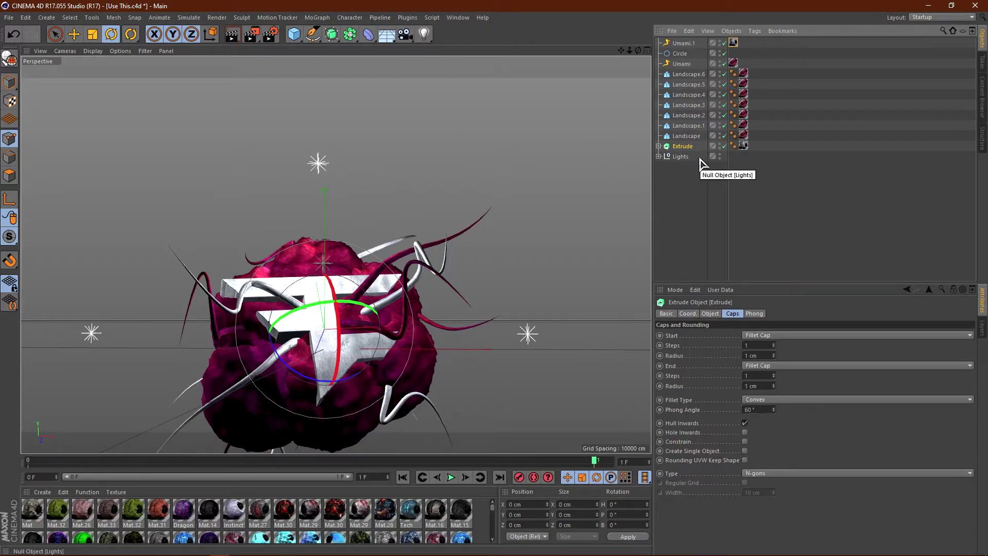
{"action": "key", "text": "ctrl+s"}
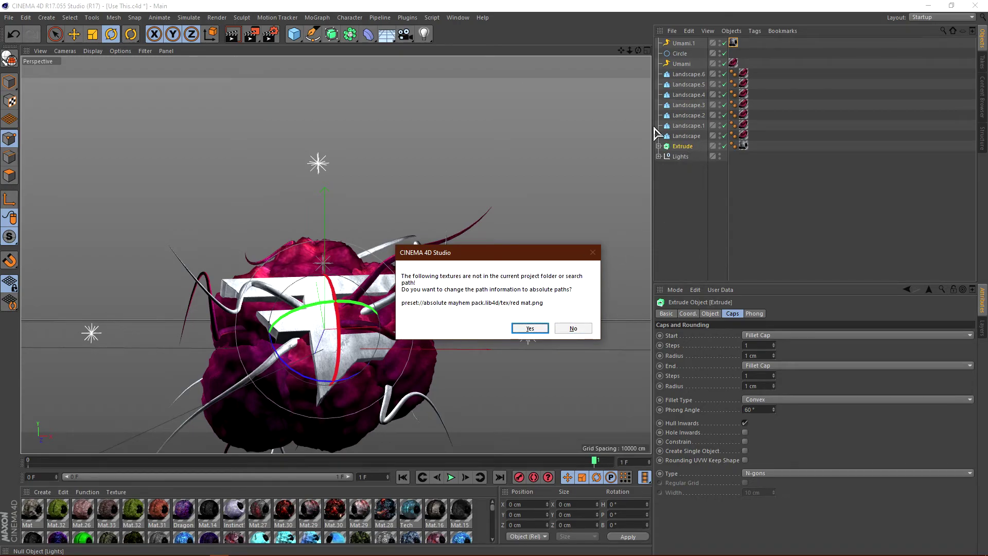
{"action": "left_click", "coordinate": [569, 330]}
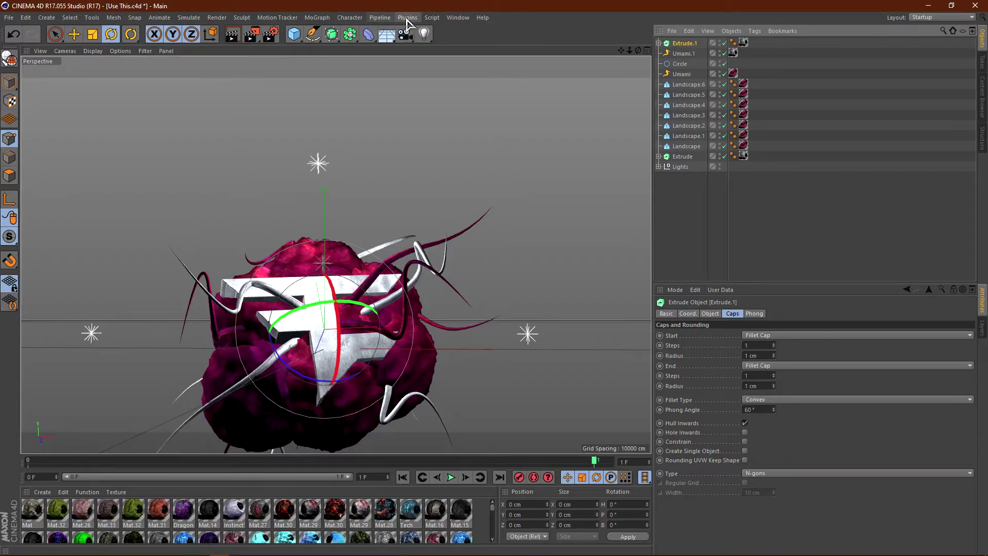
- Fracture the duplicated Extrude with NitroBlast Main at Medium quality and 50 pieces, and close the plugin window
{"action": "left_click", "coordinate": [408, 17]}
{"action": "mouse_move", "coordinate": [421, 50]}
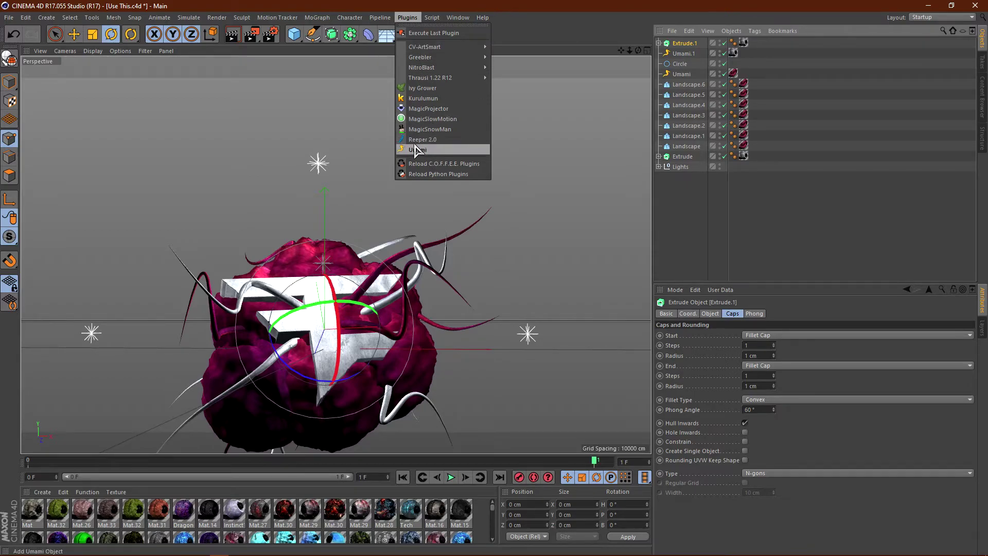
{"action": "mouse_move", "coordinate": [432, 67]}
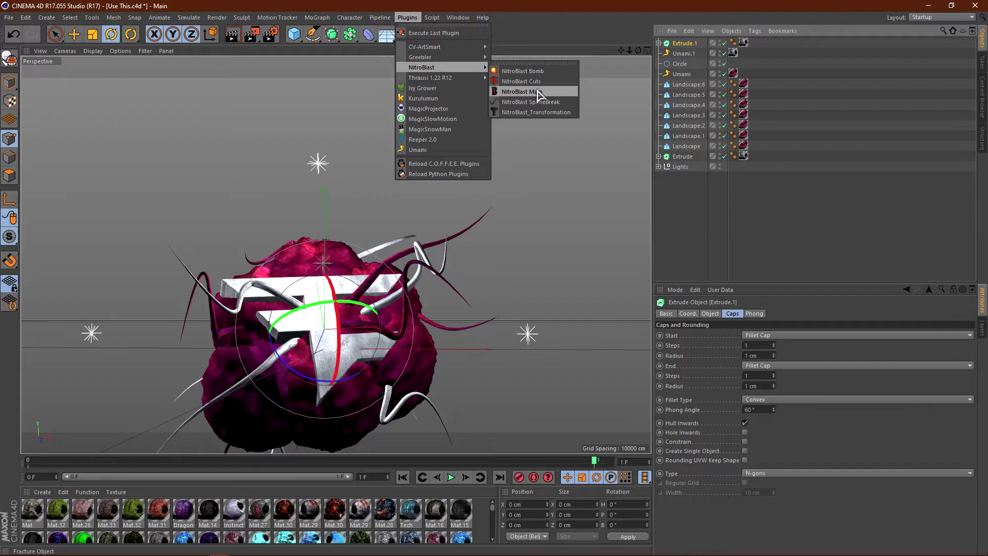
{"action": "left_click", "coordinate": [519, 93]}
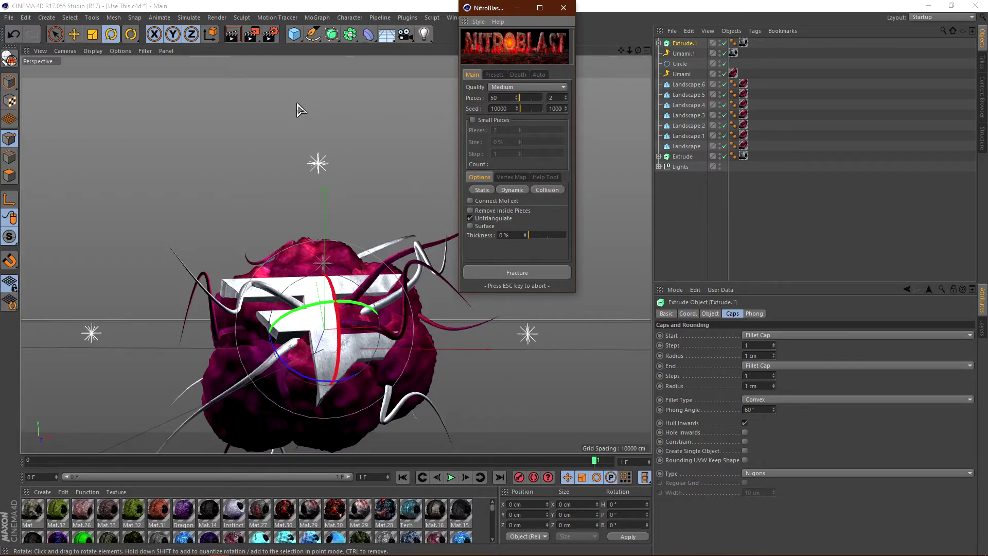
{"action": "left_click", "coordinate": [536, 273]}
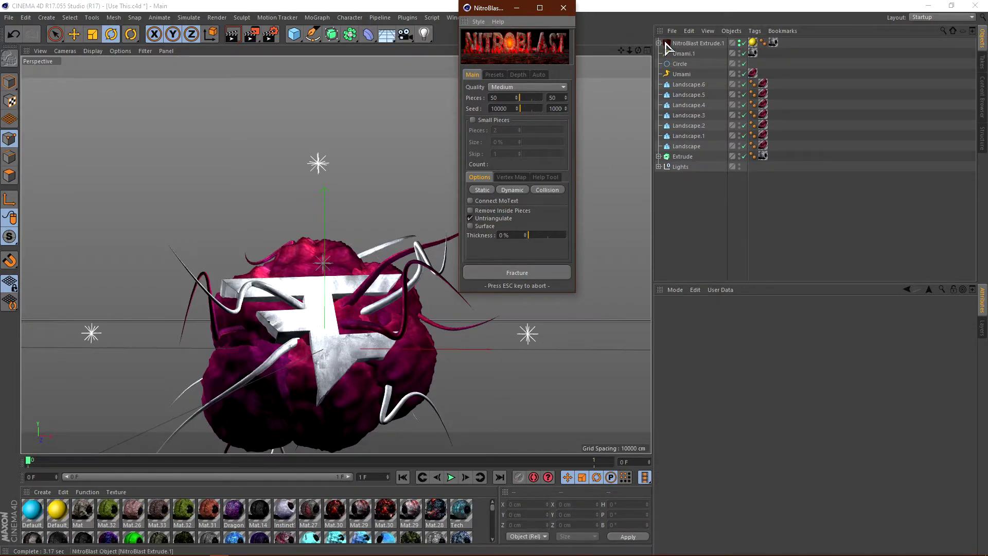
{"action": "left_click", "coordinate": [564, 7]}
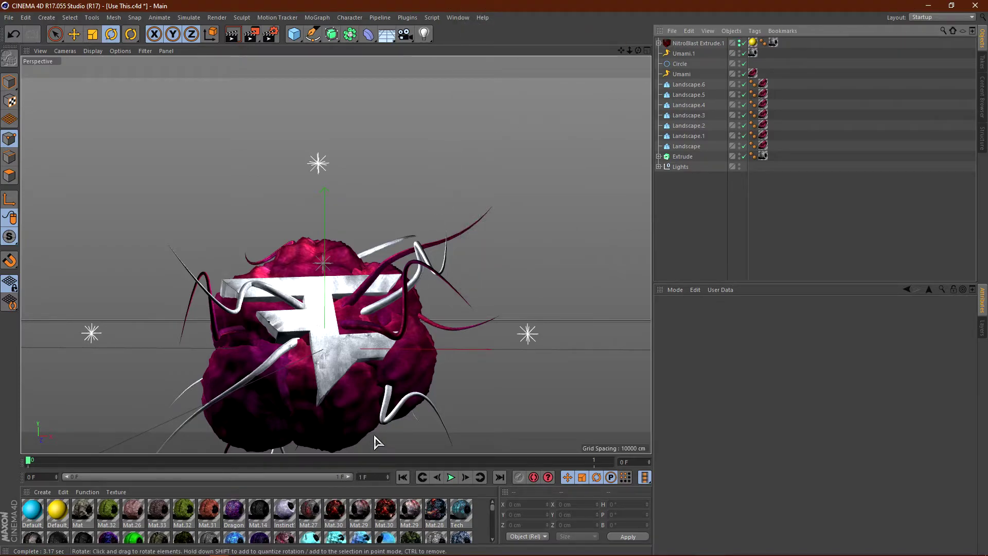
- Replace the yellow default material on the NitroBlast Extrude with the Moon Rock V5 material
{"action": "left_click", "coordinate": [57, 510]}
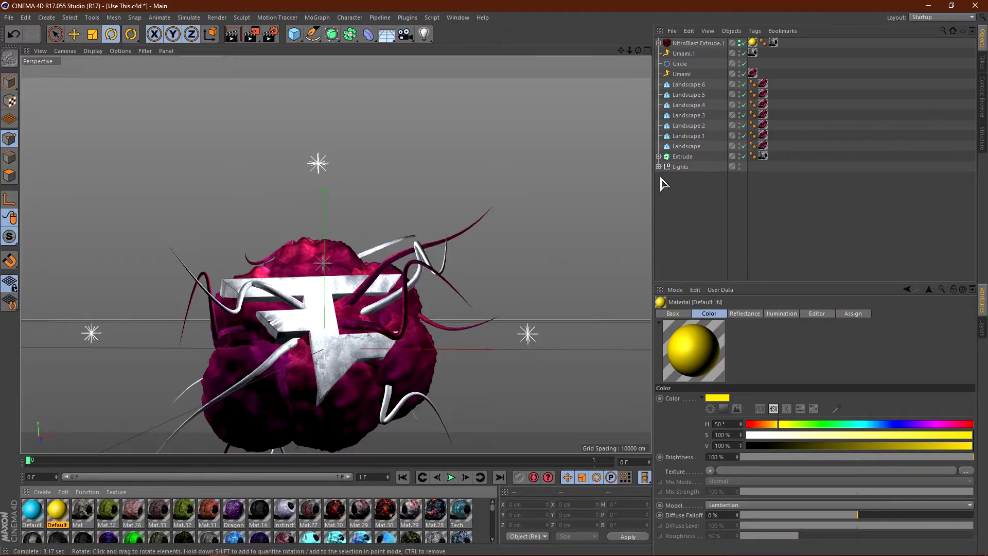
{"action": "left_click_drag", "start_coordinate": [463, 454], "coordinate": [471, 186]}
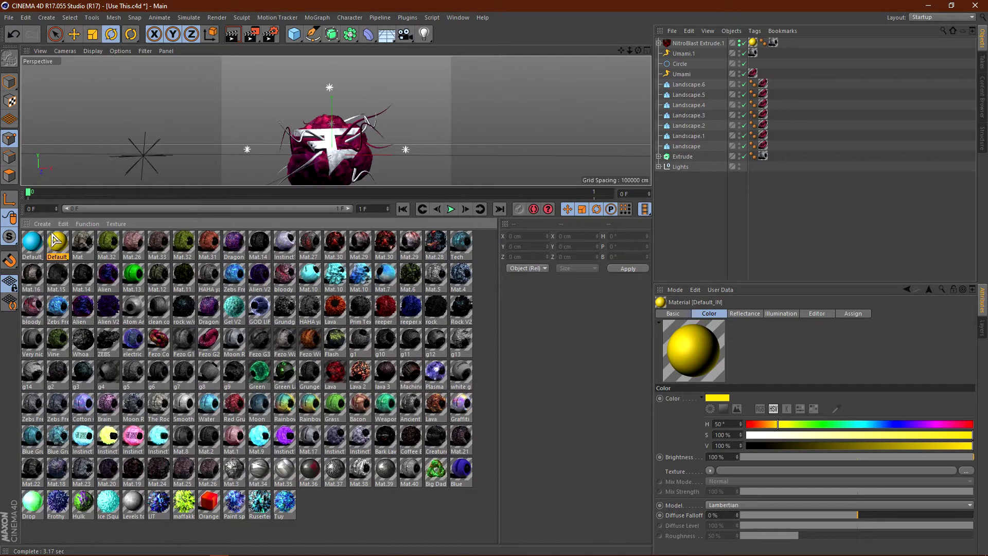
{"action": "left_click", "coordinate": [209, 340]}
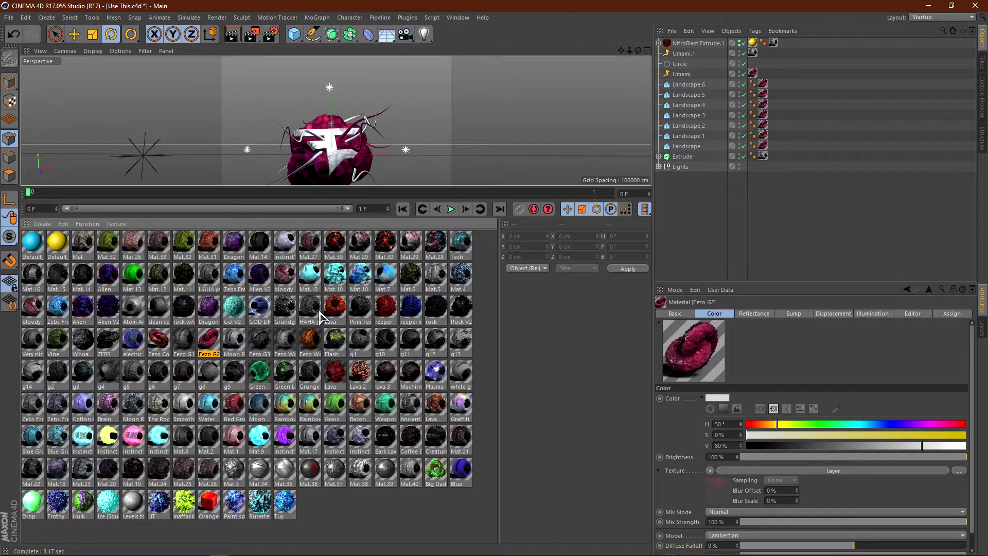
{"action": "left_click", "coordinate": [238, 350]}
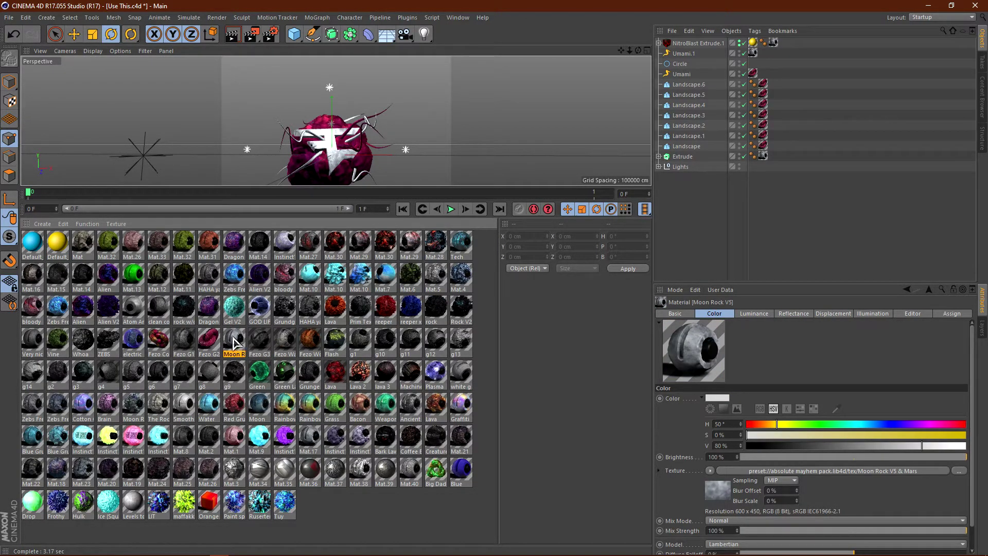
{"action": "left_click_drag", "start_coordinate": [752, 40], "coordinate": [753, 43]}
- Delete the blue and yellow default materials that NitroBlast added, and restore the viewport to its larger size
{"action": "left_click", "coordinate": [60, 246]}
{"action": "left_click", "coordinate": [33, 243], "text": "shift"}
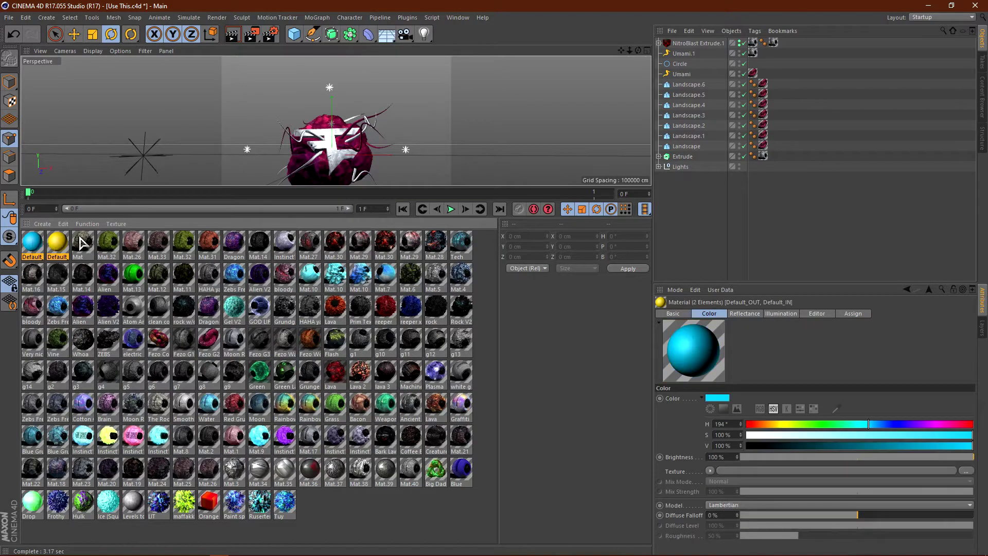
{"action": "key", "text": "Delete"}
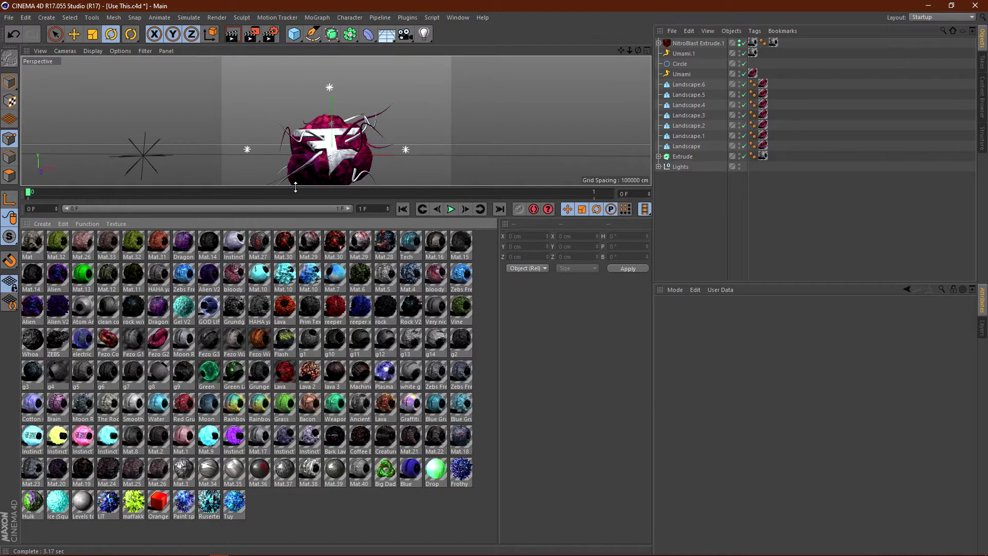
{"action": "left_click_drag", "start_coordinate": [296, 187], "coordinate": [324, 528]}
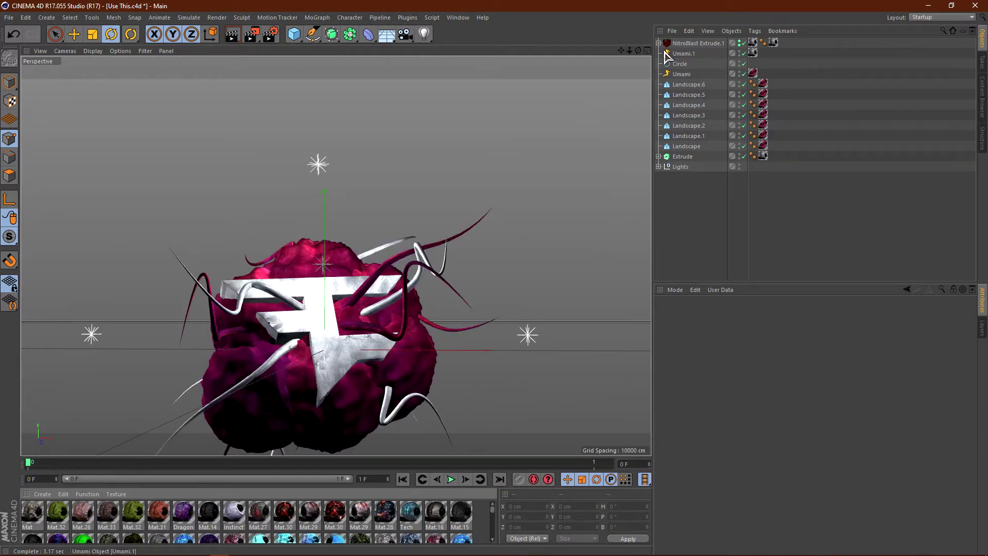
- Add a MoGraph Fracture object and expand the NitroBlast Extrude hierarchy down to its dynamic main pieces
{"action": "left_click", "coordinate": [695, 44]}
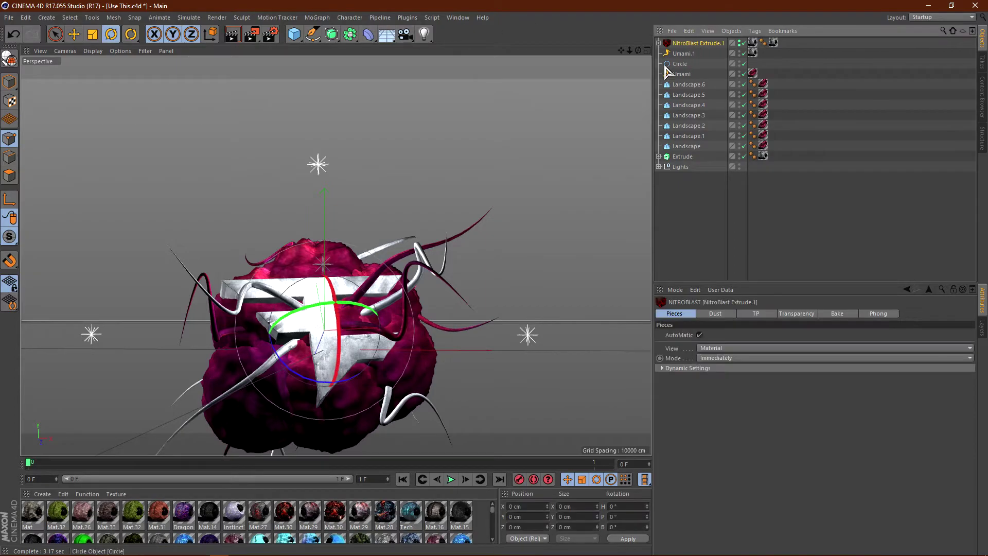
{"action": "left_click", "coordinate": [658, 43]}
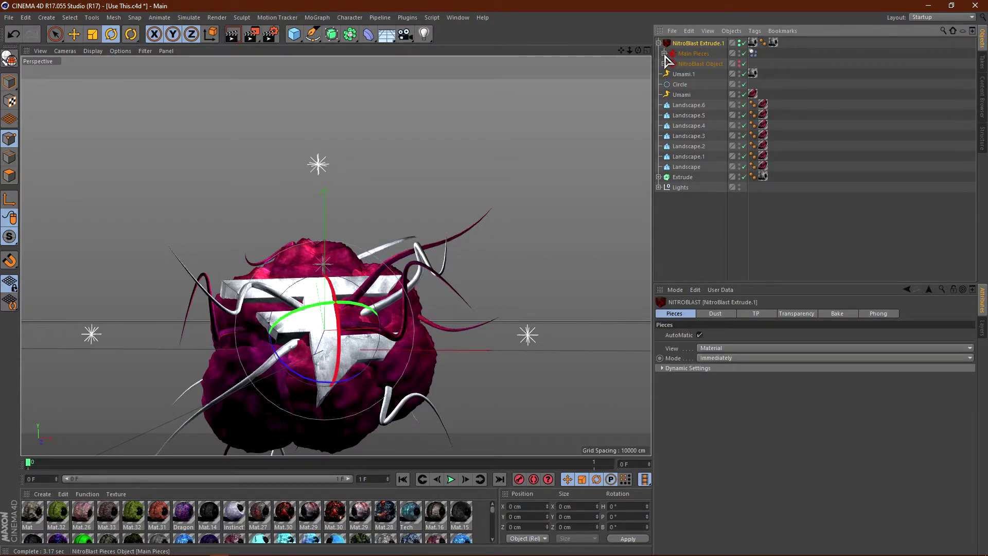
{"action": "left_click", "coordinate": [659, 44]}
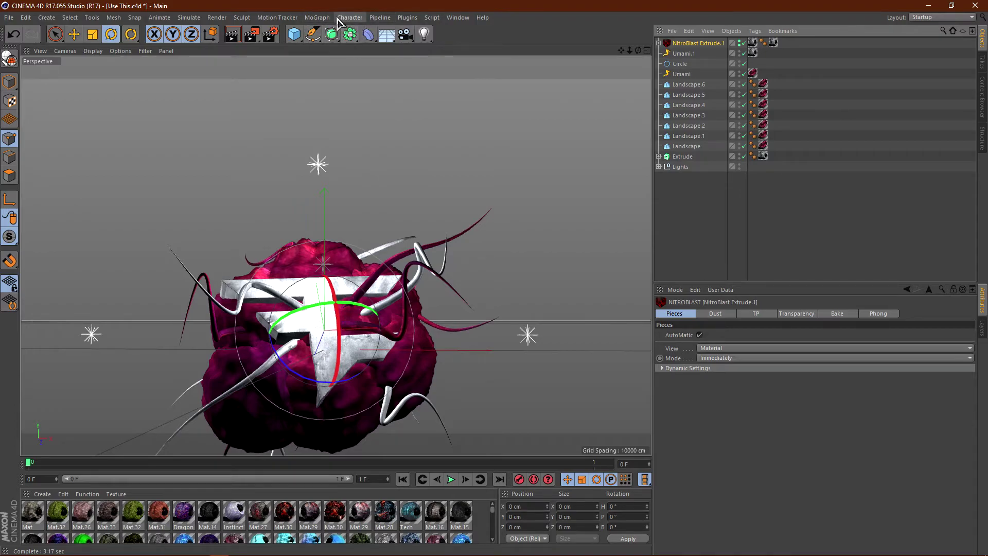
{"action": "left_click", "coordinate": [317, 18]}
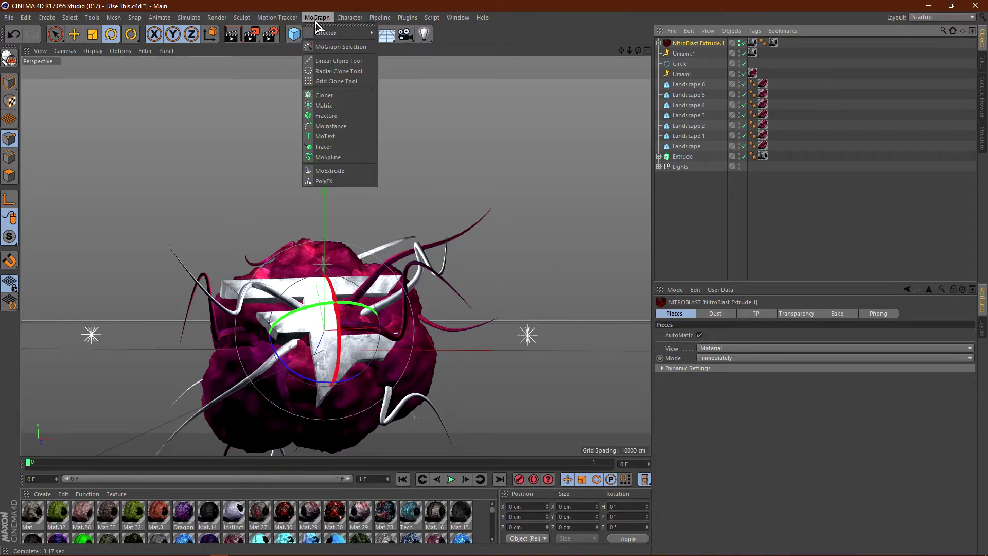
{"action": "left_click", "coordinate": [329, 115]}
{"action": "left_click", "coordinate": [659, 53]}
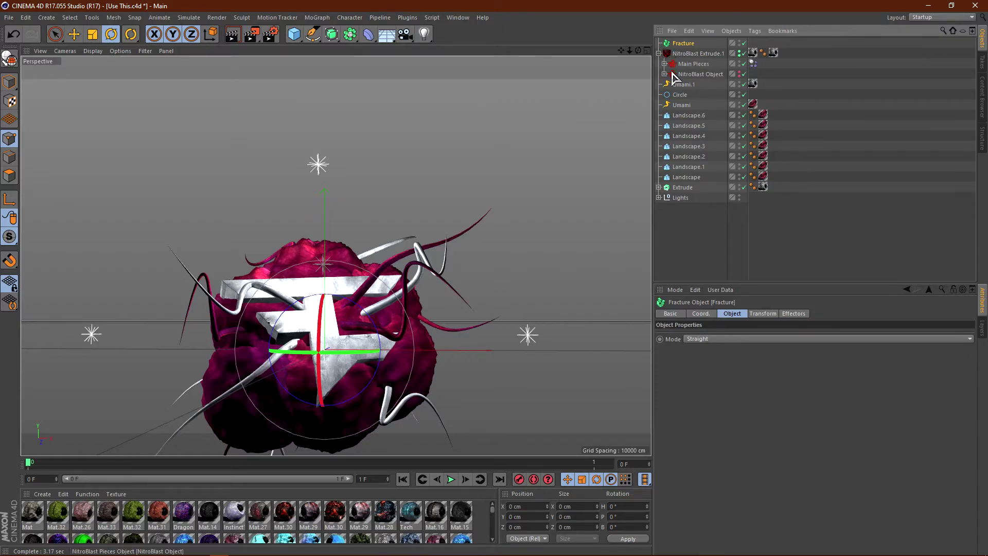
{"action": "left_click", "coordinate": [665, 63]}
{"action": "left_click", "coordinate": [670, 73]}
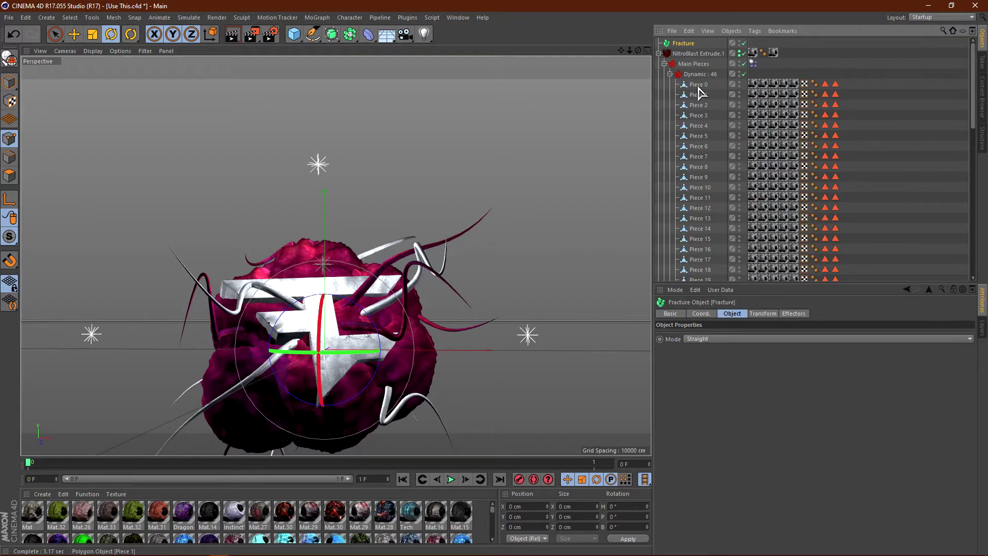
- Move Piece 0 through Piece 45 from the Dynamic group into the Fracture object and collapse the NitroBlast hierarchy
{"action": "left_click", "coordinate": [699, 85]}
{"action": "scroll", "coordinate": [699, 128], "scroll_direction": "down", "scroll_amount": 5}
{"action": "scroll", "coordinate": [699, 132], "scroll_direction": "down", "scroll_amount": 5}
{"action": "left_click", "coordinate": [700, 132], "text": "shift"}
{"action": "scroll", "coordinate": [704, 165], "scroll_direction": "up", "scroll_amount": 15}
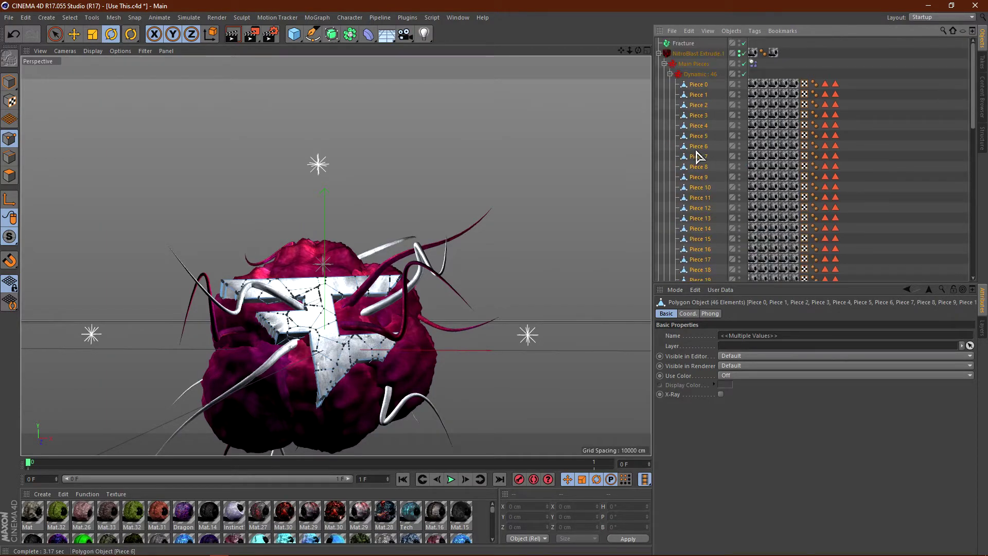
{"action": "left_click", "coordinate": [699, 85]}
{"action": "scroll", "coordinate": [704, 128], "scroll_direction": "down", "scroll_amount": 10}
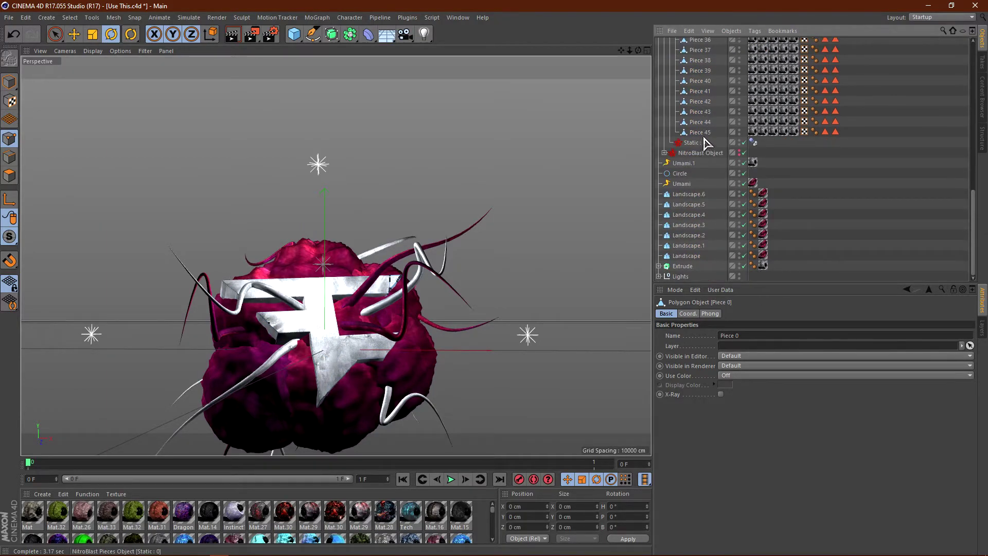
{"action": "left_click", "coordinate": [700, 133], "text": "shift"}
{"action": "scroll", "coordinate": [701, 140], "scroll_direction": "up", "scroll_amount": 9}
{"action": "scroll", "coordinate": [700, 138], "scroll_direction": "up", "scroll_amount": 2}
{"action": "left_click_drag", "start_coordinate": [700, 138], "coordinate": [702, 121]}
{"action": "left_click_drag", "start_coordinate": [695, 44], "coordinate": [691, 47]}
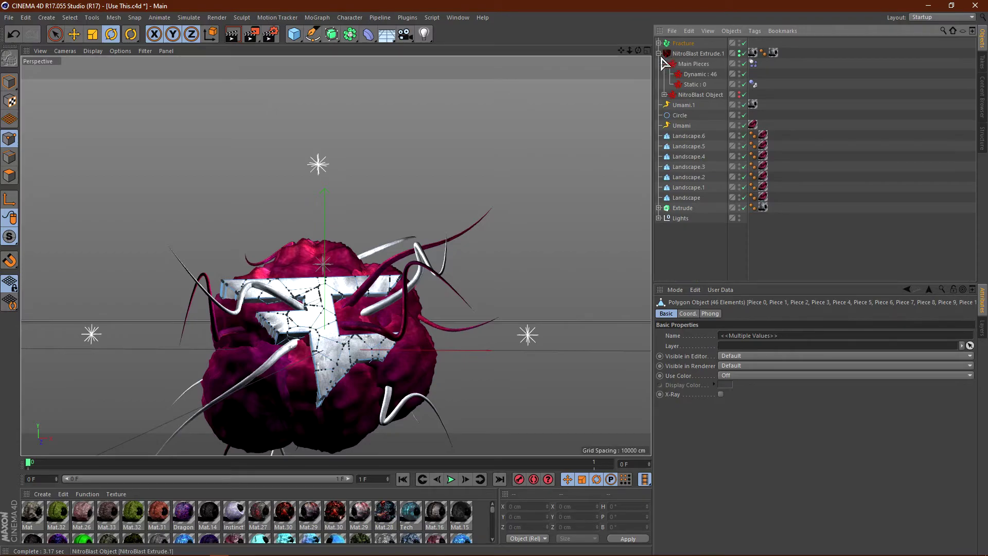
{"action": "left_click", "coordinate": [660, 53]}
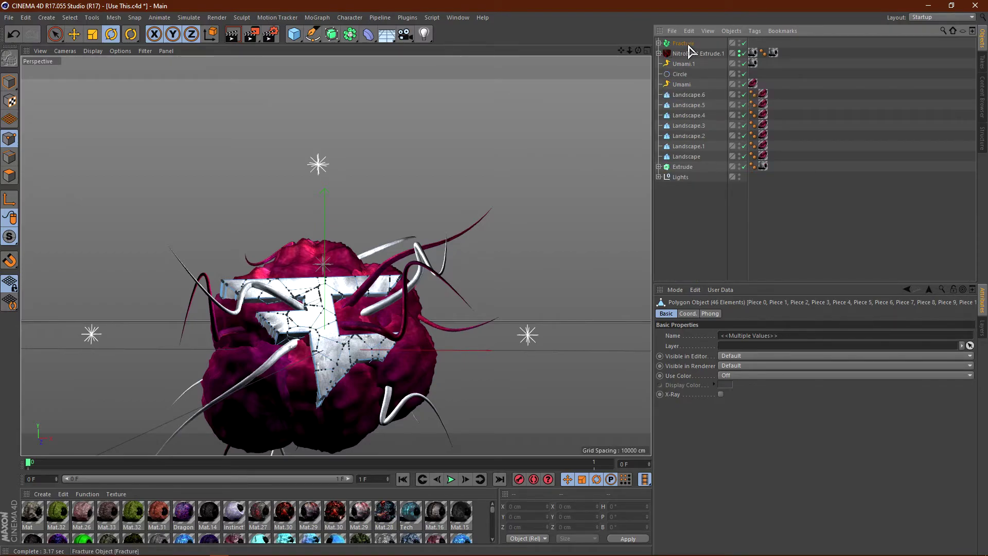
- Add a Random effector to the Fracture object
{"action": "left_click", "coordinate": [688, 44]}
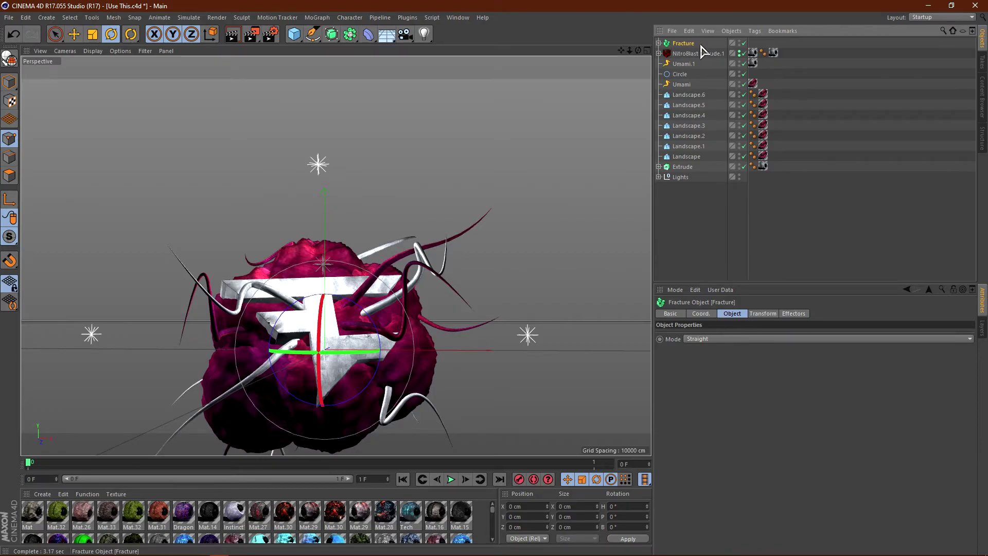
{"action": "left_click", "coordinate": [317, 18]}
{"action": "mouse_move", "coordinate": [320, 36]}
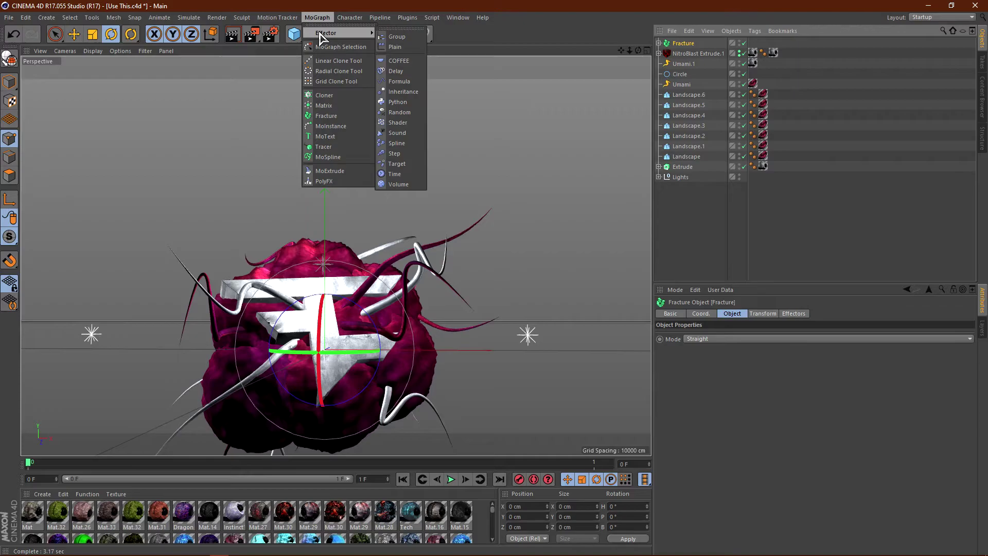
{"action": "left_click", "coordinate": [399, 112]}
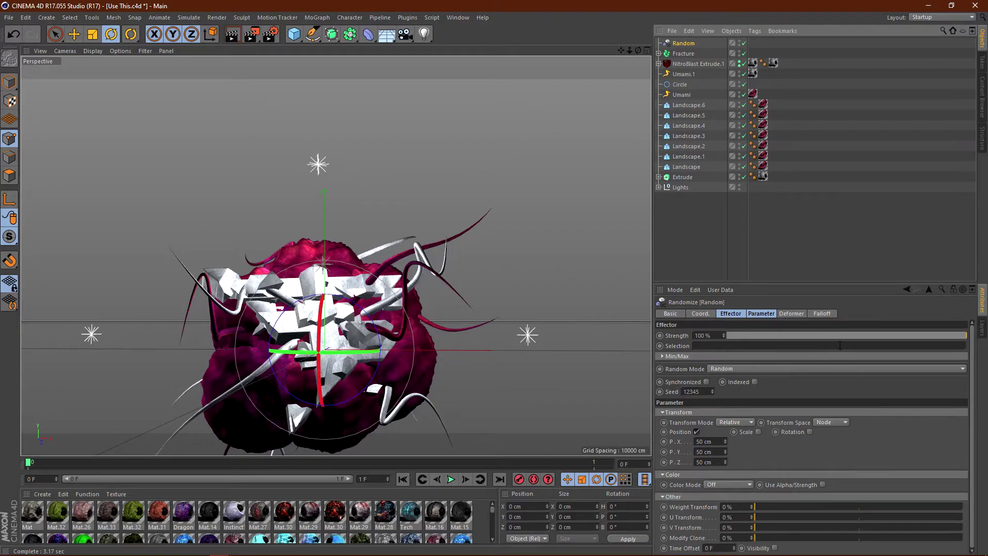
- Reduce the Random effector's strength to 10% so the logo pieces shift only slightly
{"action": "left_click_drag", "start_coordinate": [830, 337], "coordinate": [754, 330]}
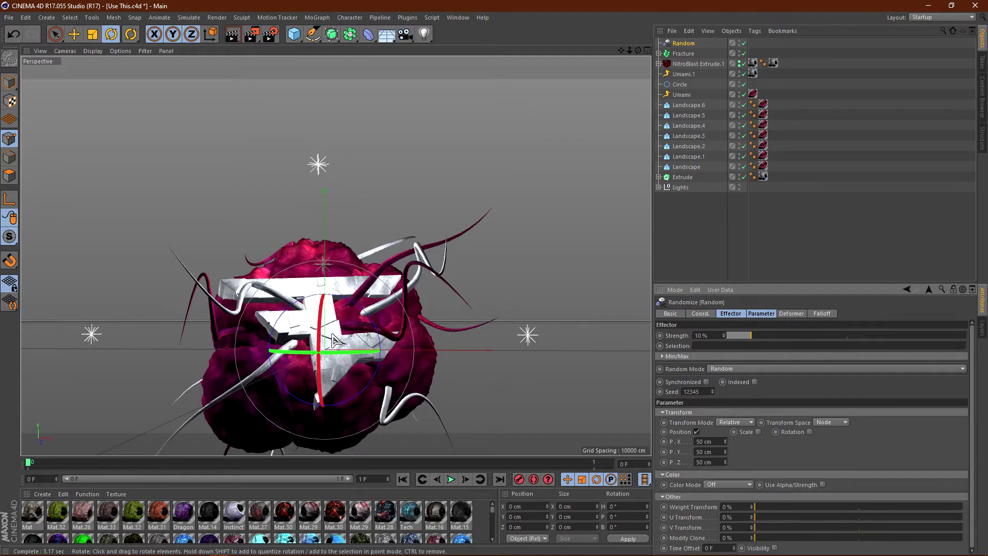
{"action": "scroll", "coordinate": [335, 340], "scroll_direction": "up", "scroll_amount": 5}
{"action": "scroll", "coordinate": [334, 340], "scroll_direction": "down", "scroll_amount": 2}
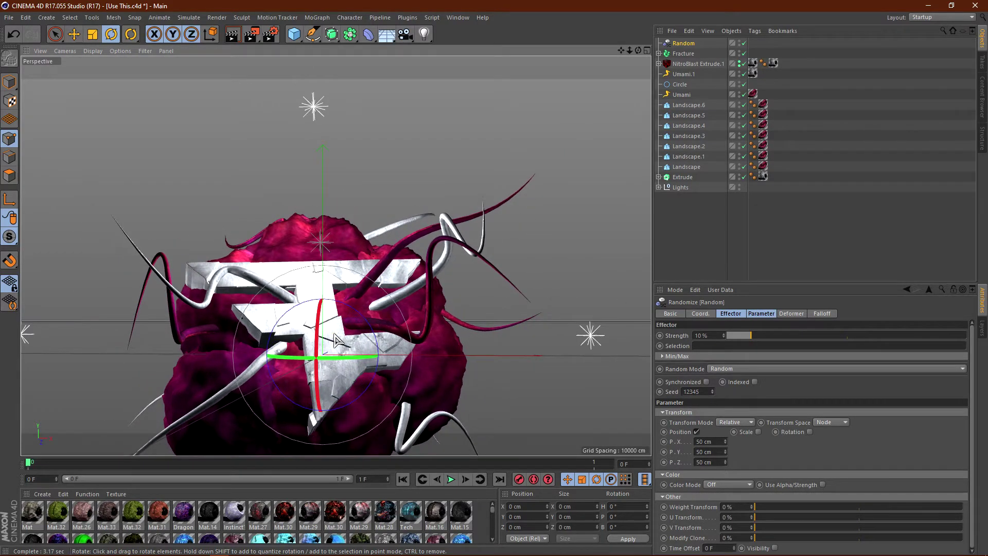
{"action": "scroll", "coordinate": [334, 340], "scroll_direction": "down", "scroll_amount": 3}
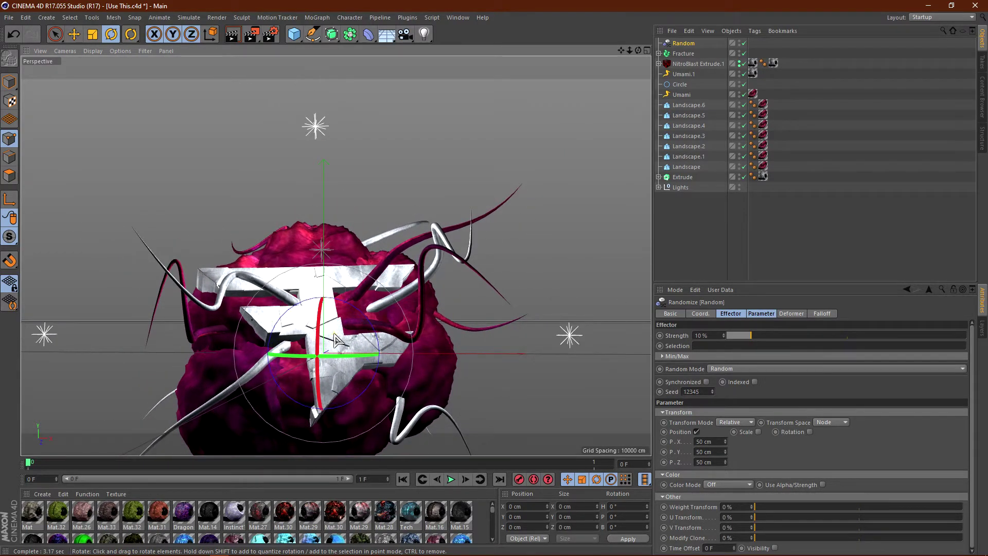
- Render a preview of the logo scene in the viewport and review the output and save options in the render settings
{"action": "left_click", "coordinate": [232, 37]}
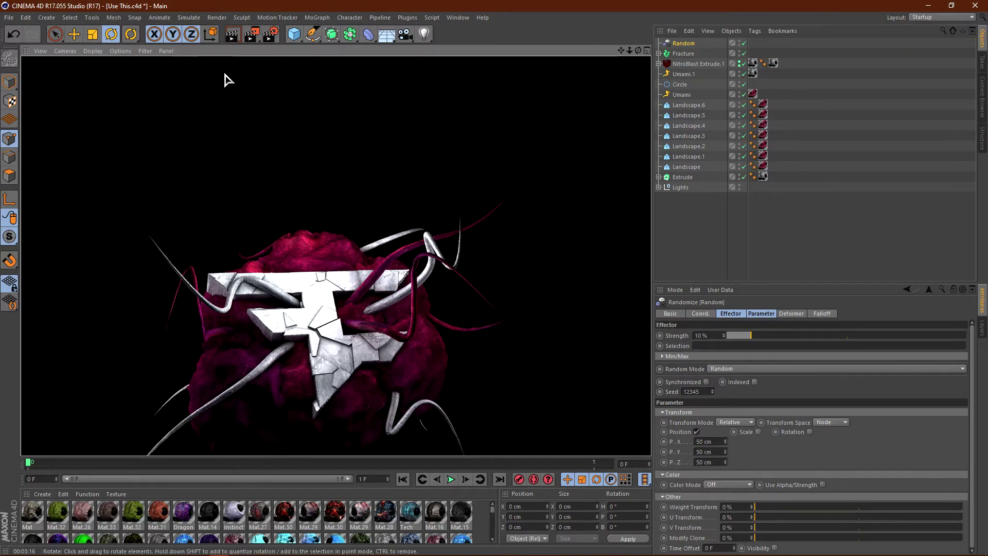
{"action": "left_click", "coordinate": [269, 37]}
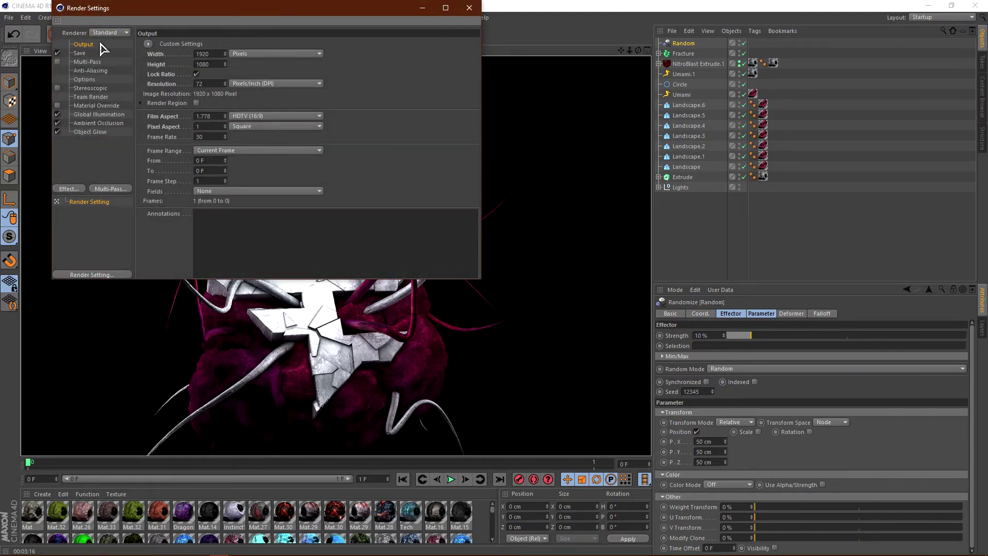
{"action": "left_click", "coordinate": [80, 53]}
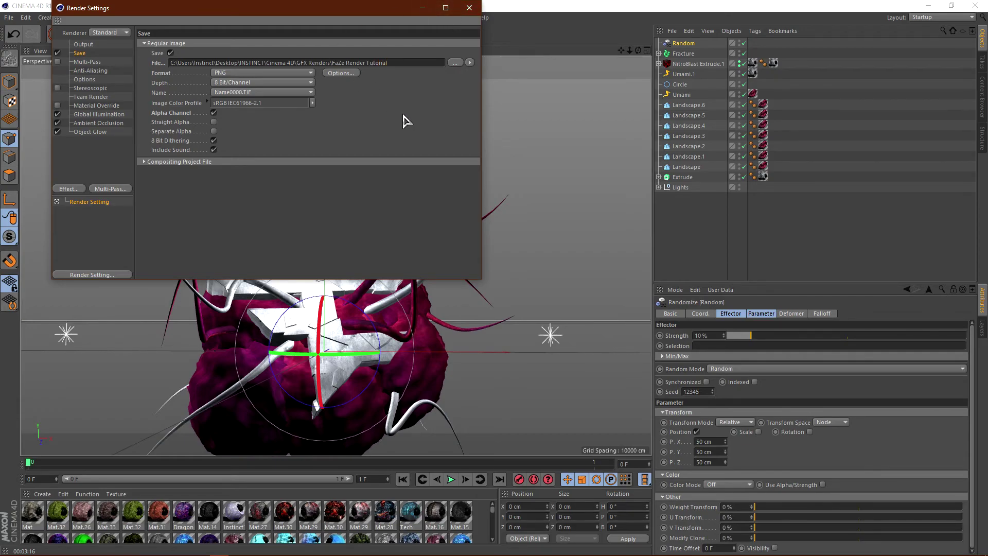
{"action": "left_click", "coordinate": [469, 7]}
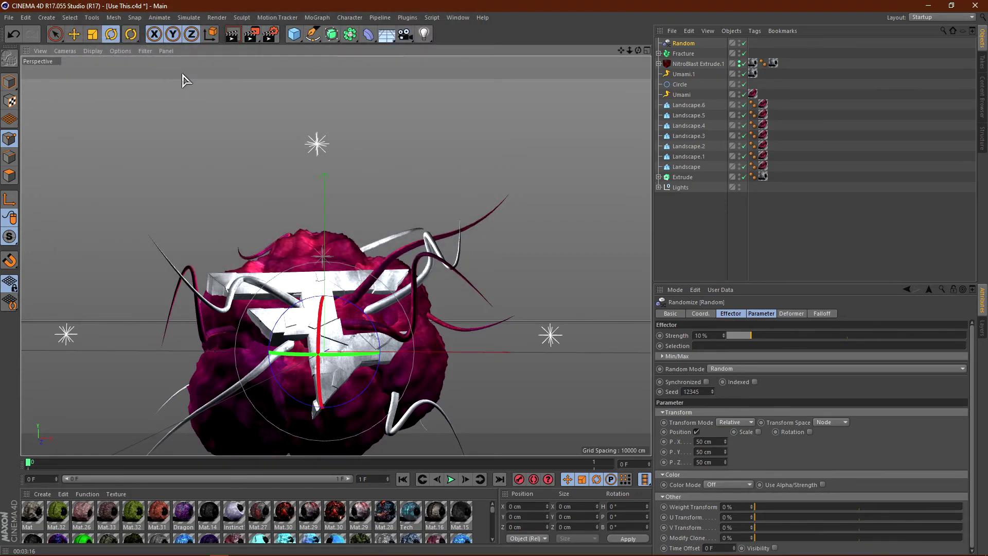
- Save the render output as FaZe Render Tutorial in the GFX Renders folder and render the scene to the Picture Viewer
{"action": "left_click", "coordinate": [271, 39]}
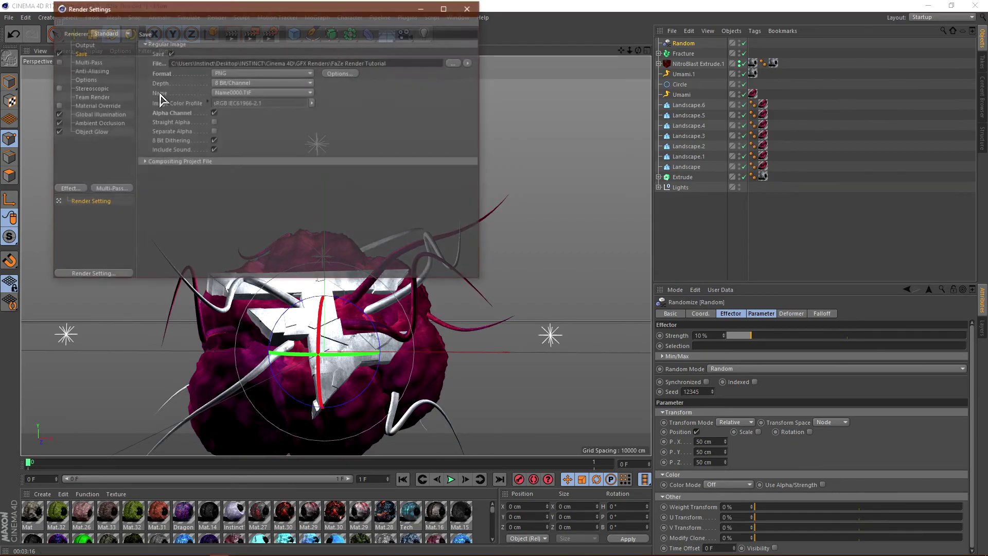
{"action": "left_click", "coordinate": [455, 63]}
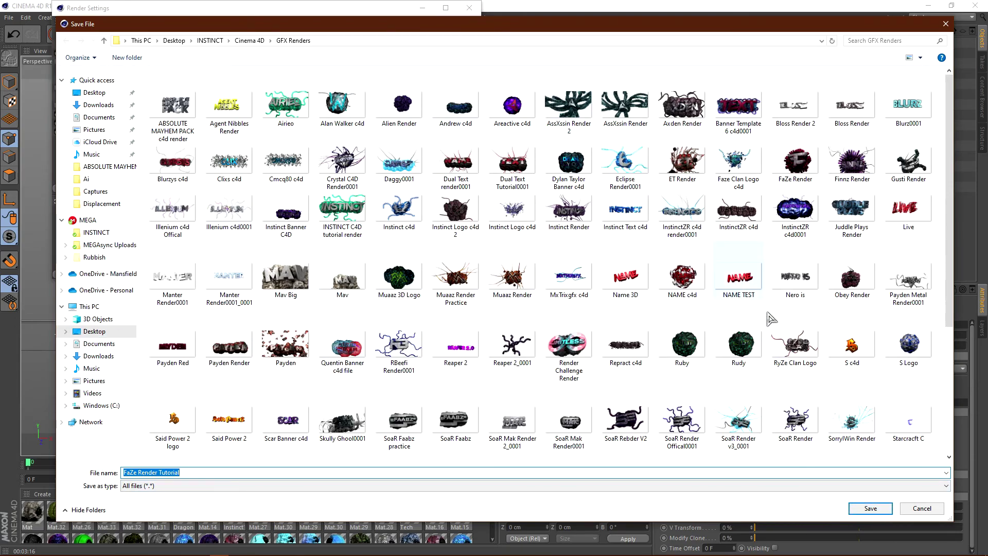
{"action": "left_click", "coordinate": [875, 508]}
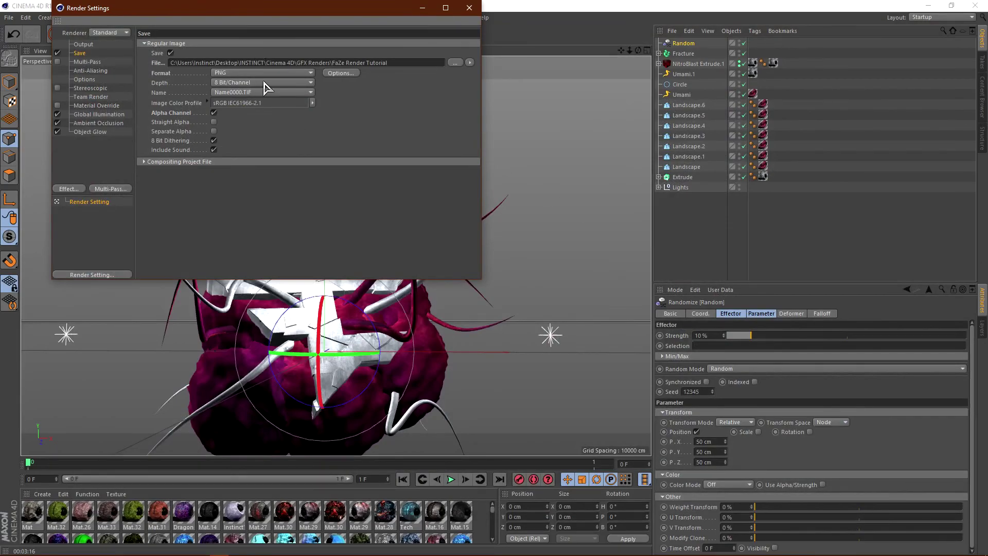
{"action": "left_click", "coordinate": [469, 8]}
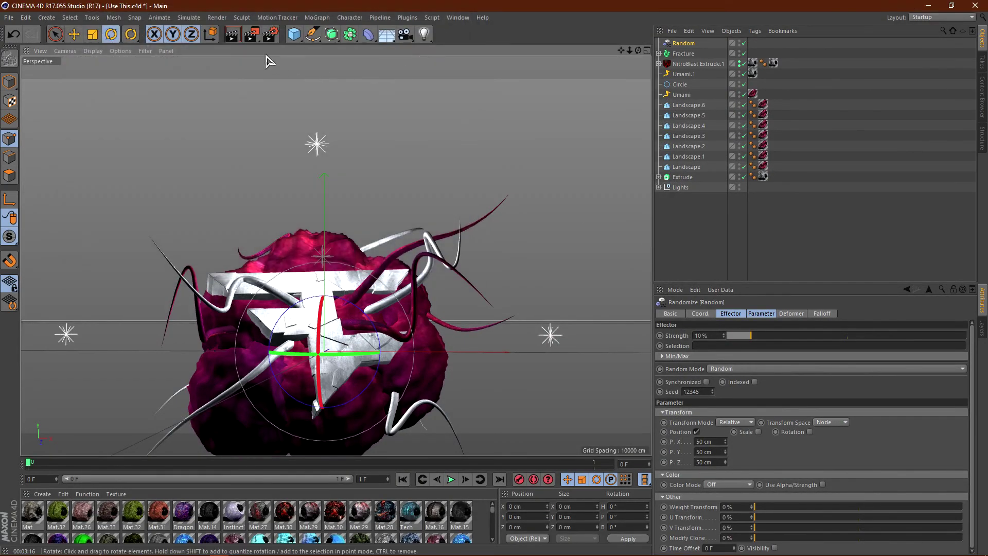
{"action": "left_click", "coordinate": [252, 36]}
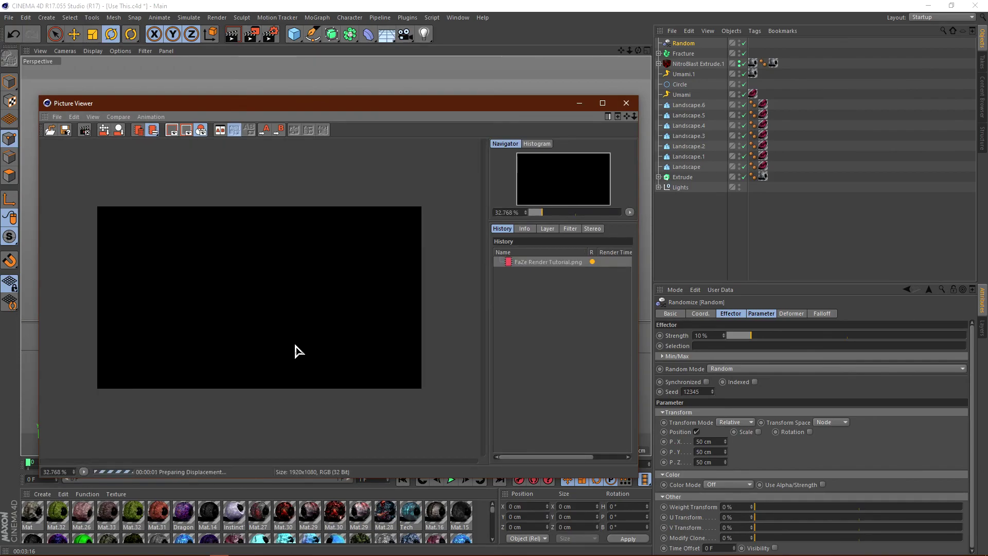